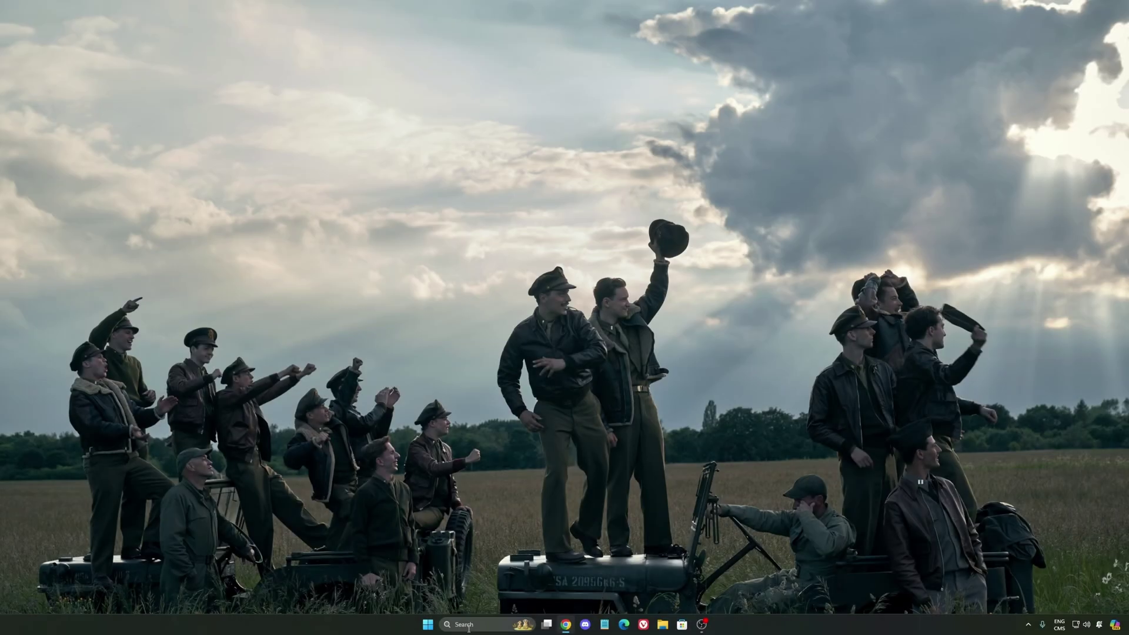
# Step: Launch Settings from Windows search and go to Gaming > Game Bar, where controller opening is off
pyautogui.click(470, 624)
pyautogui.write('seti')
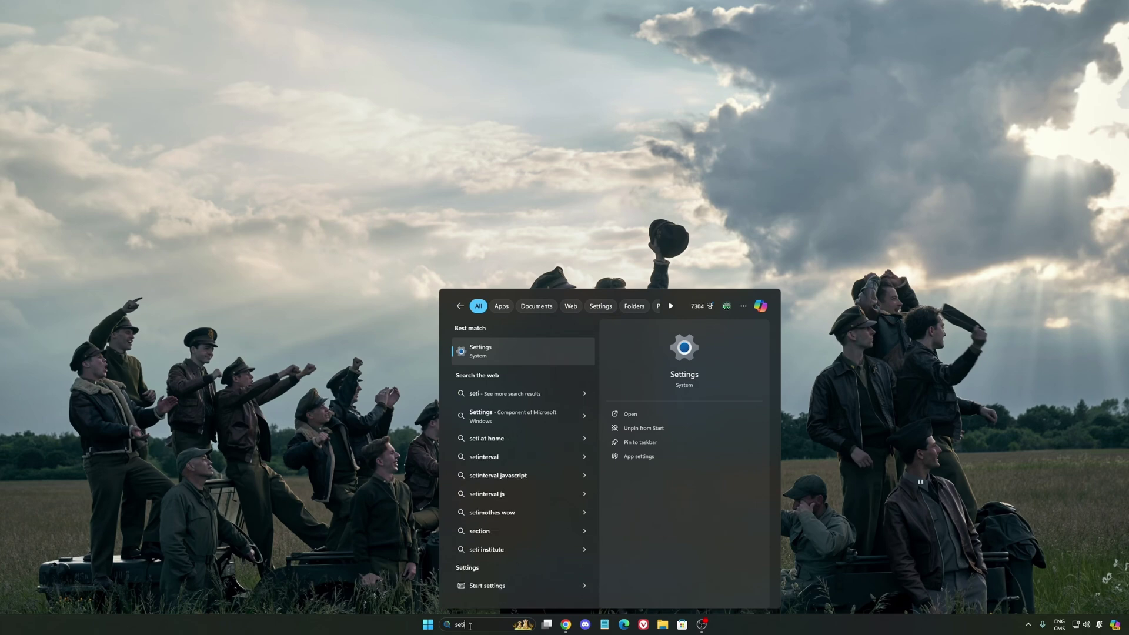
pyautogui.press('Return')
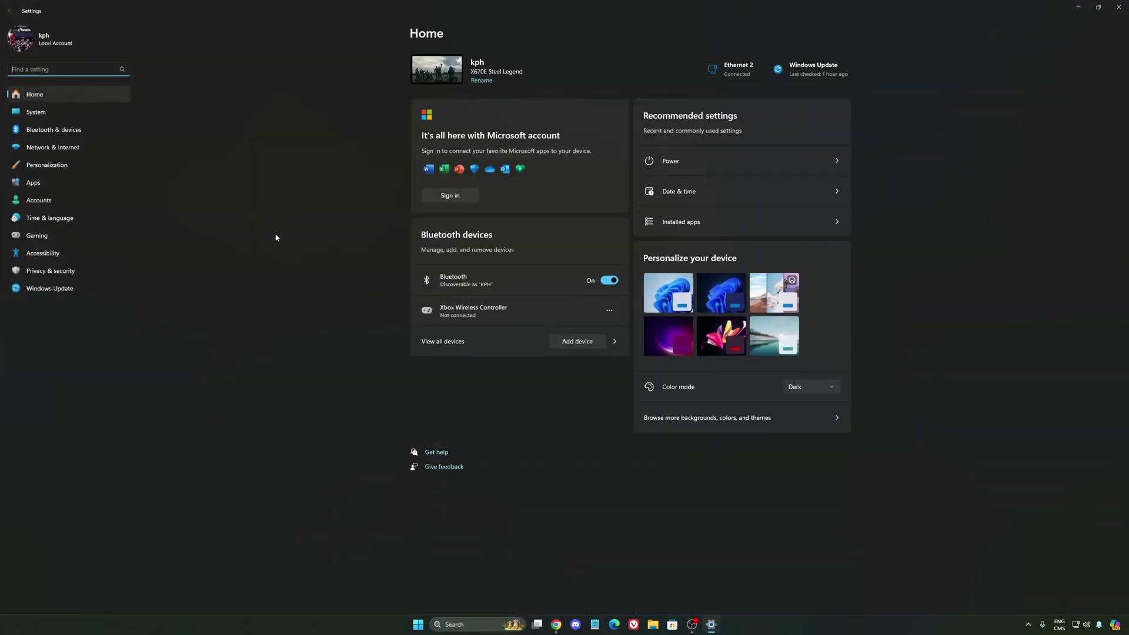
pyautogui.click(36, 237)
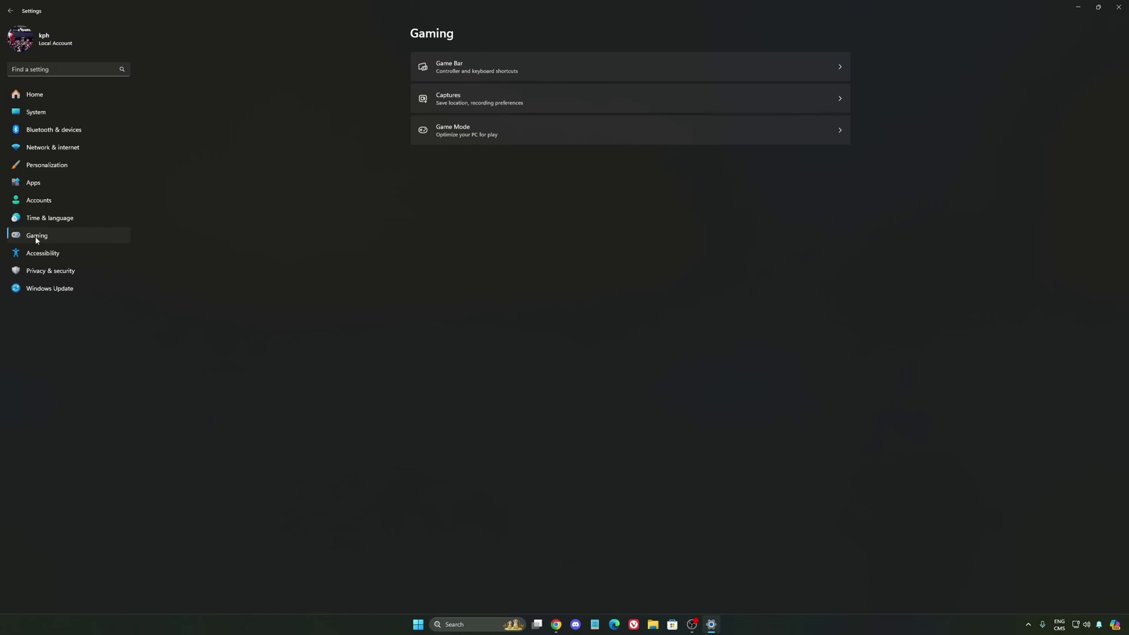
pyautogui.click(485, 65)
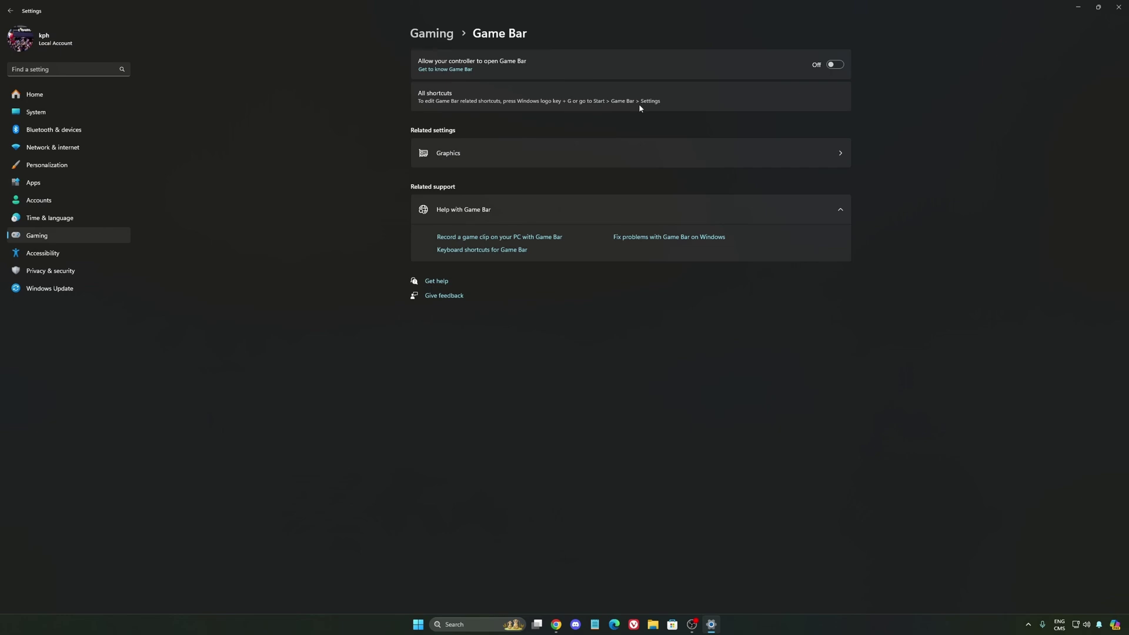
# Step: Verify GPU scheduling is on in default graphics settings, review Captures, then confirm Game Mode is on
pyautogui.click(531, 155)
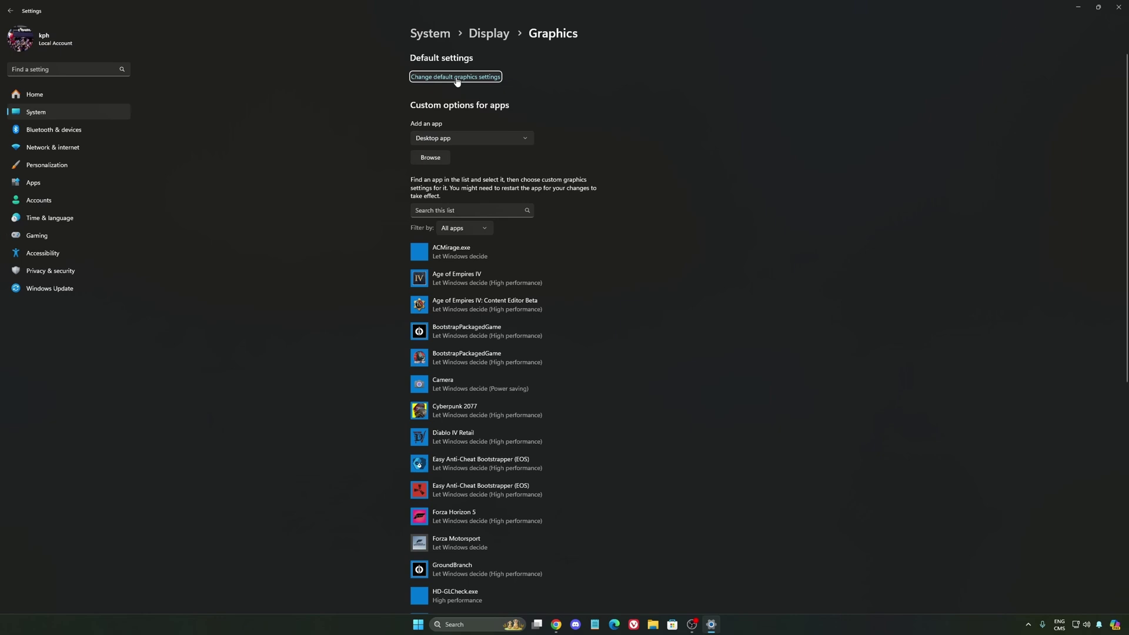
pyautogui.click(467, 78)
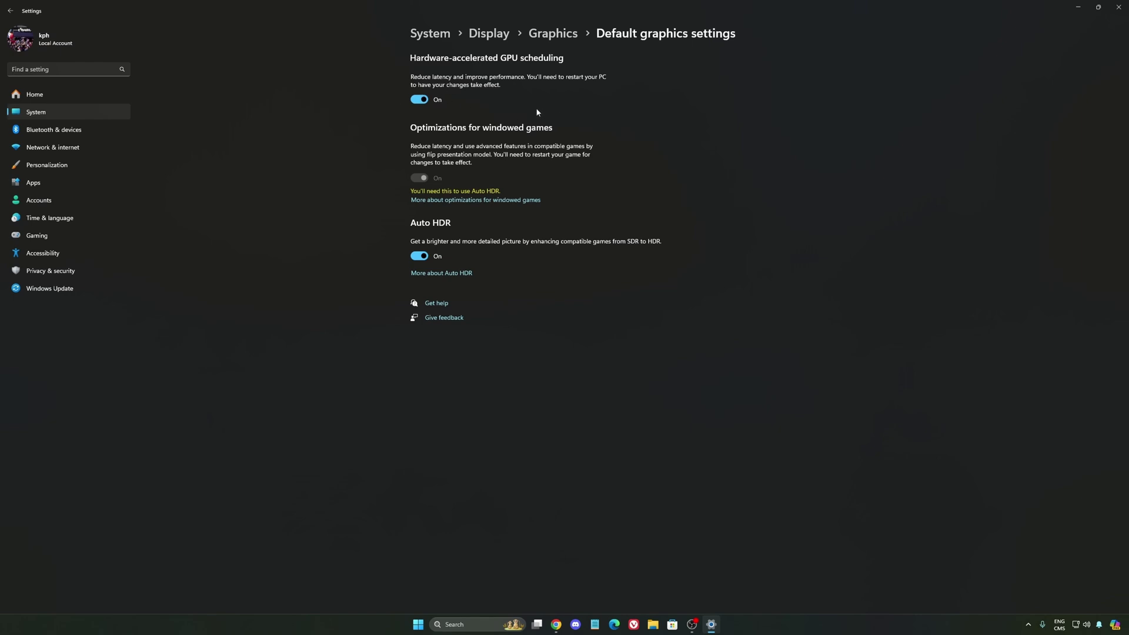
pyautogui.click(121, 236)
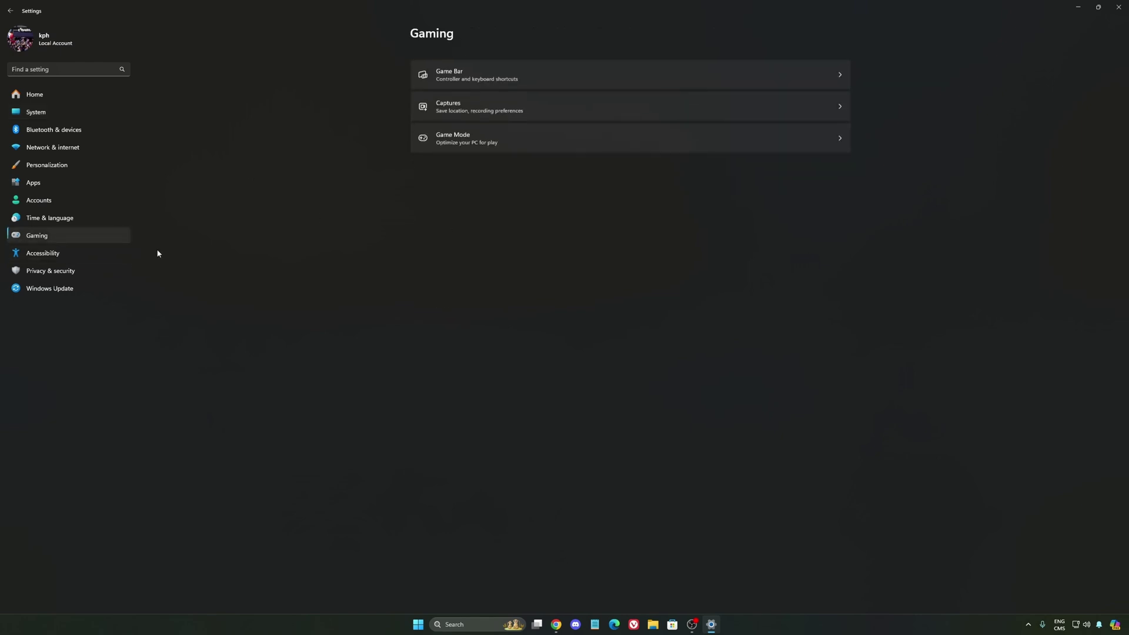
pyautogui.click(557, 110)
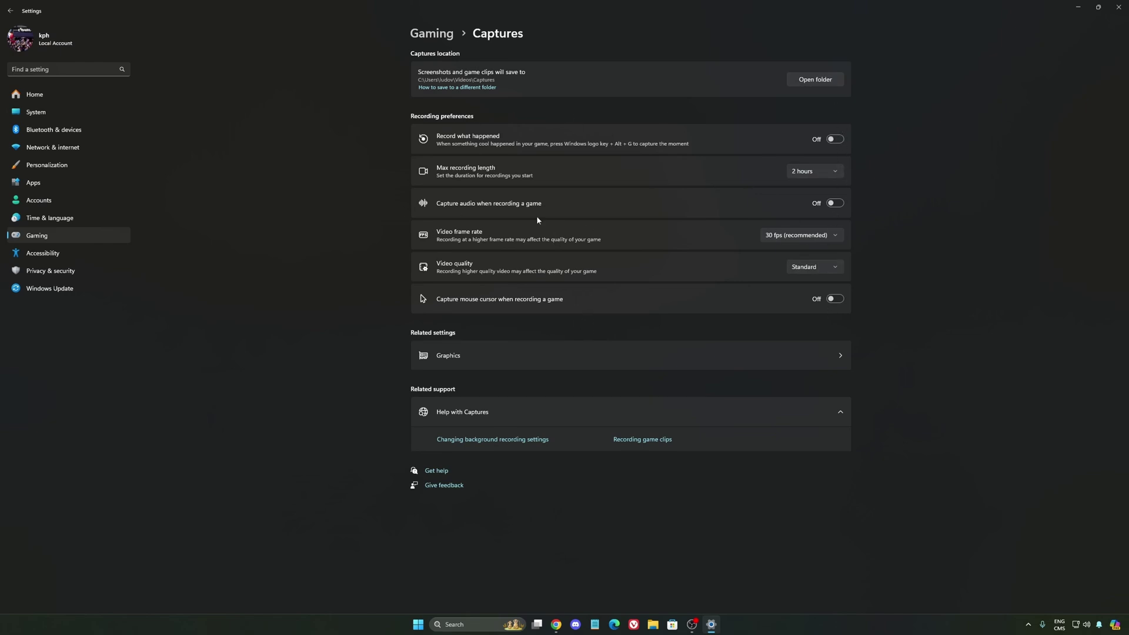
pyautogui.click(71, 237)
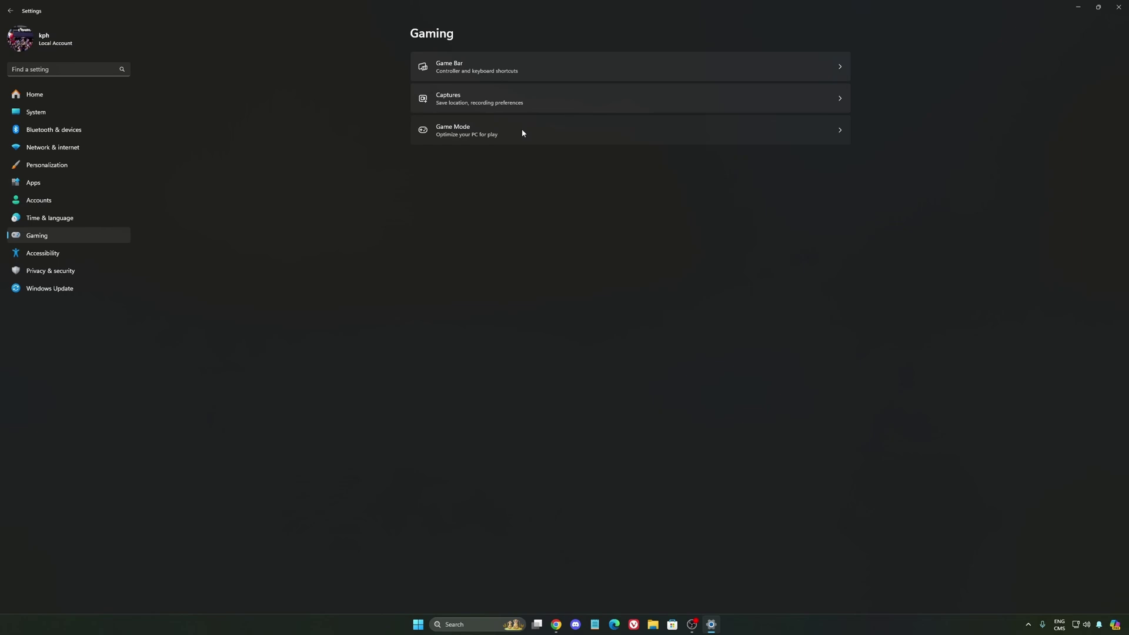
pyautogui.click(522, 132)
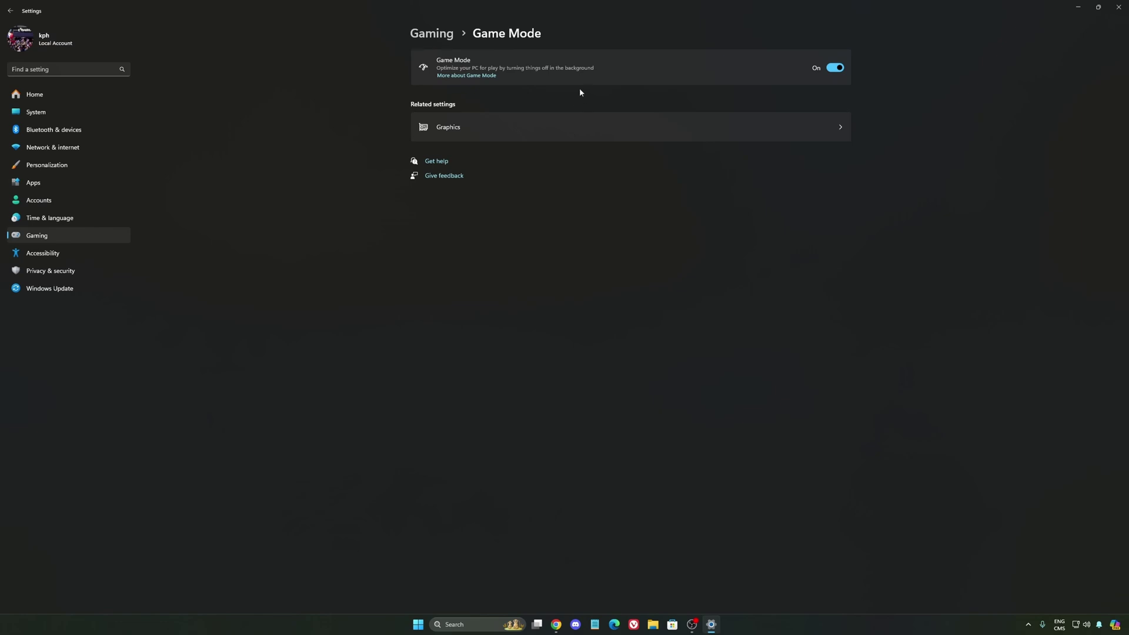
# Step: Review the System > Power mode choices, leave power mode on Balanced, and return Home
pyautogui.click(51, 113)
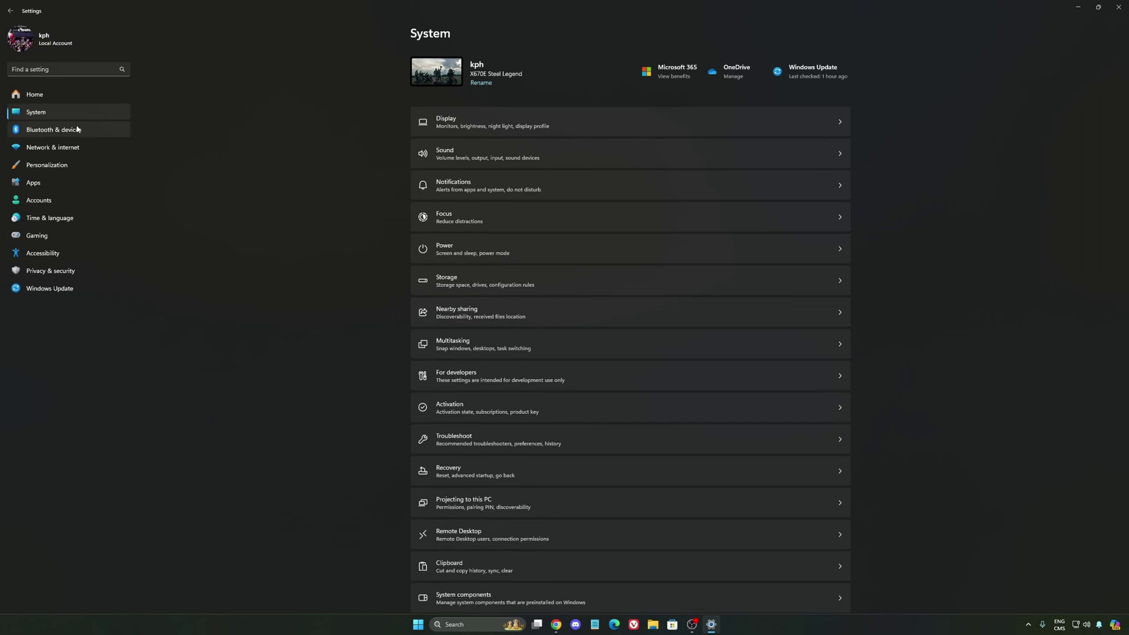
pyautogui.click(506, 244)
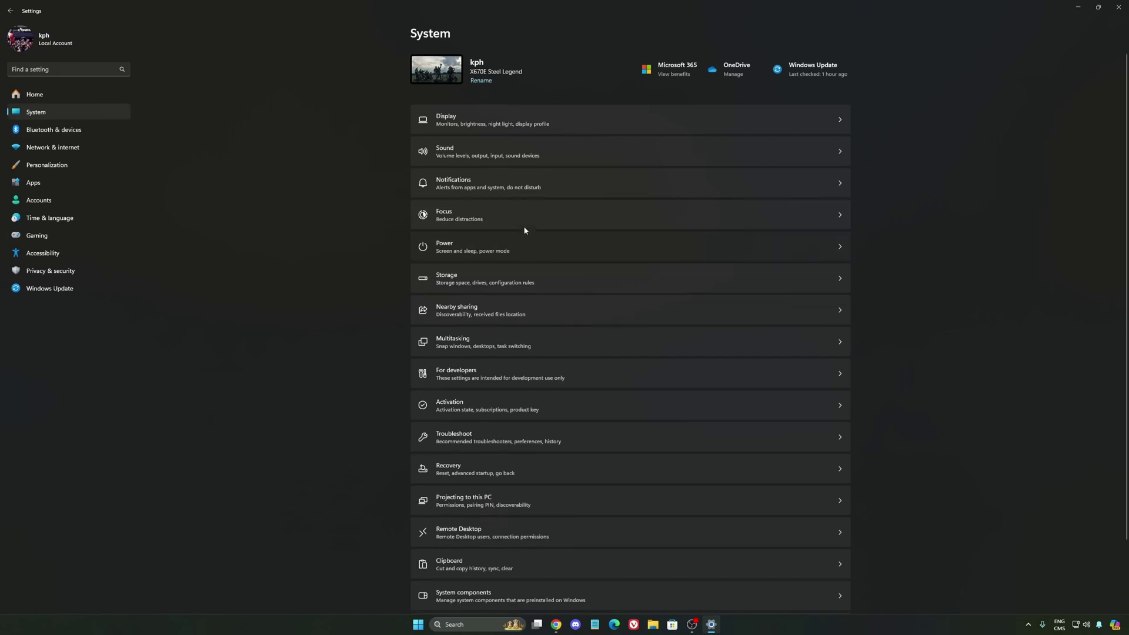
pyautogui.click(830, 160)
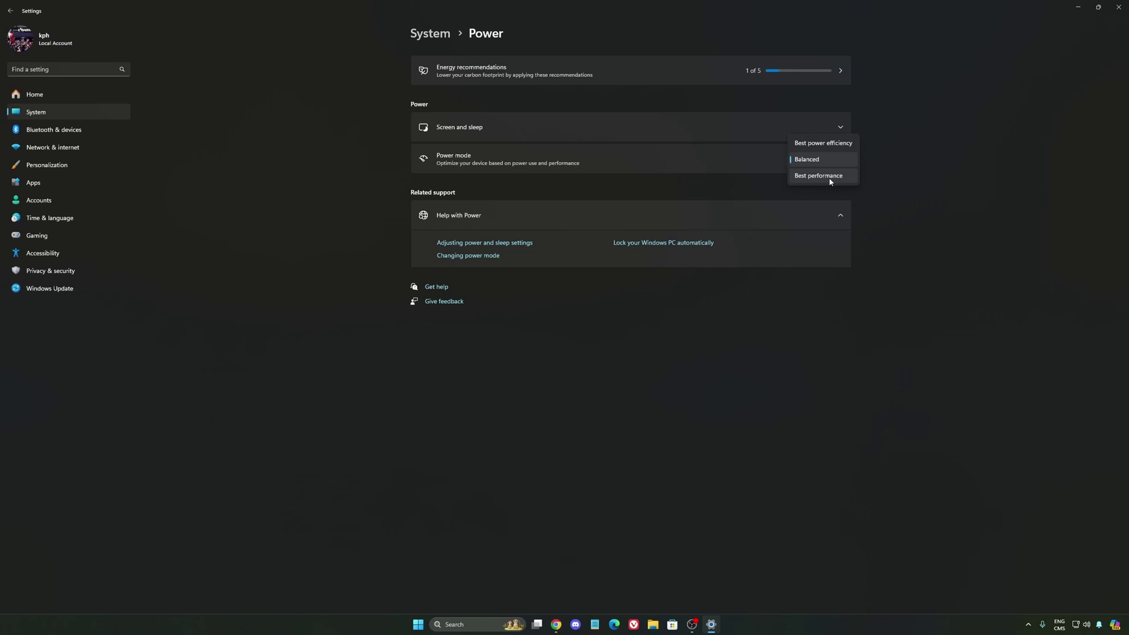
pyautogui.click(807, 161)
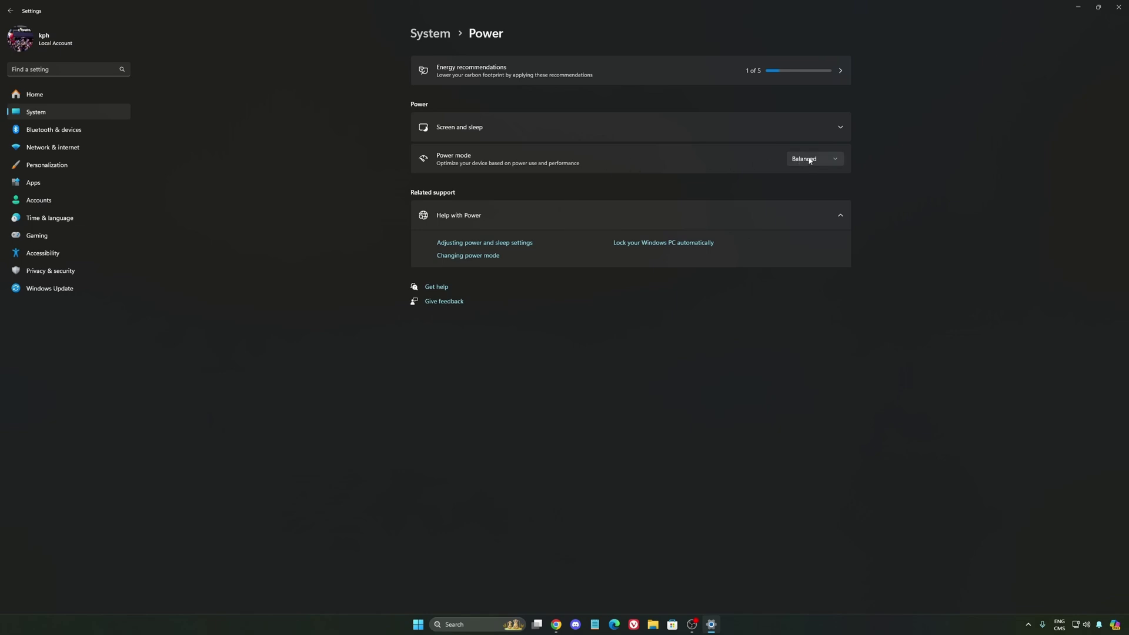
pyautogui.click(809, 160)
pyautogui.click(814, 162)
pyautogui.click(63, 99)
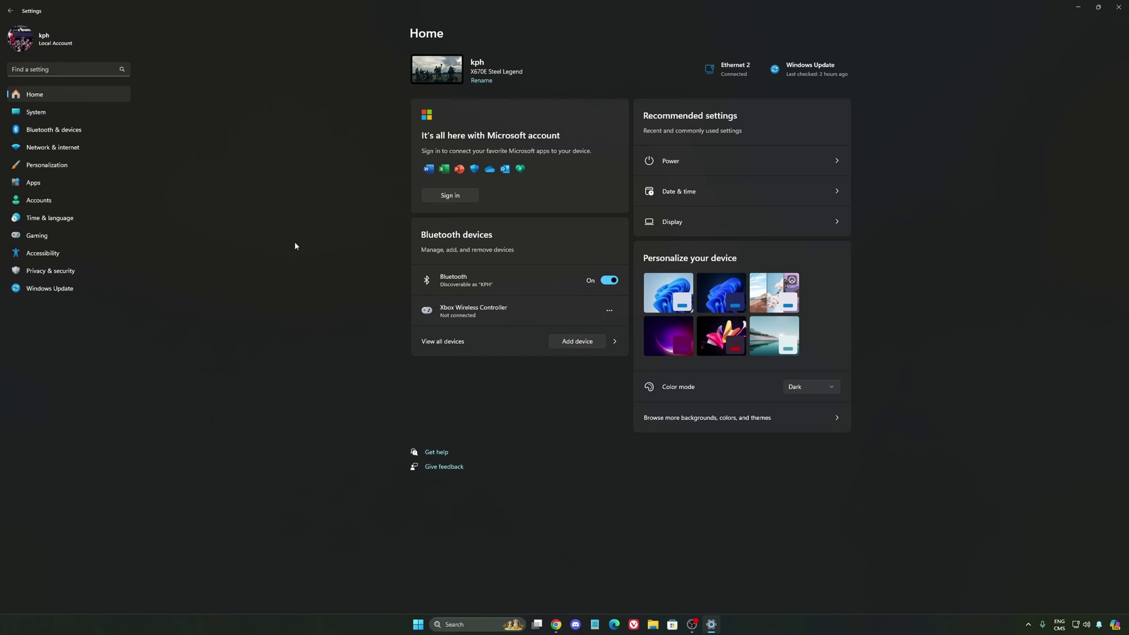
# Step: Confirm Windows Update reports the PC is up to date, then close Settings
pyautogui.click(55, 290)
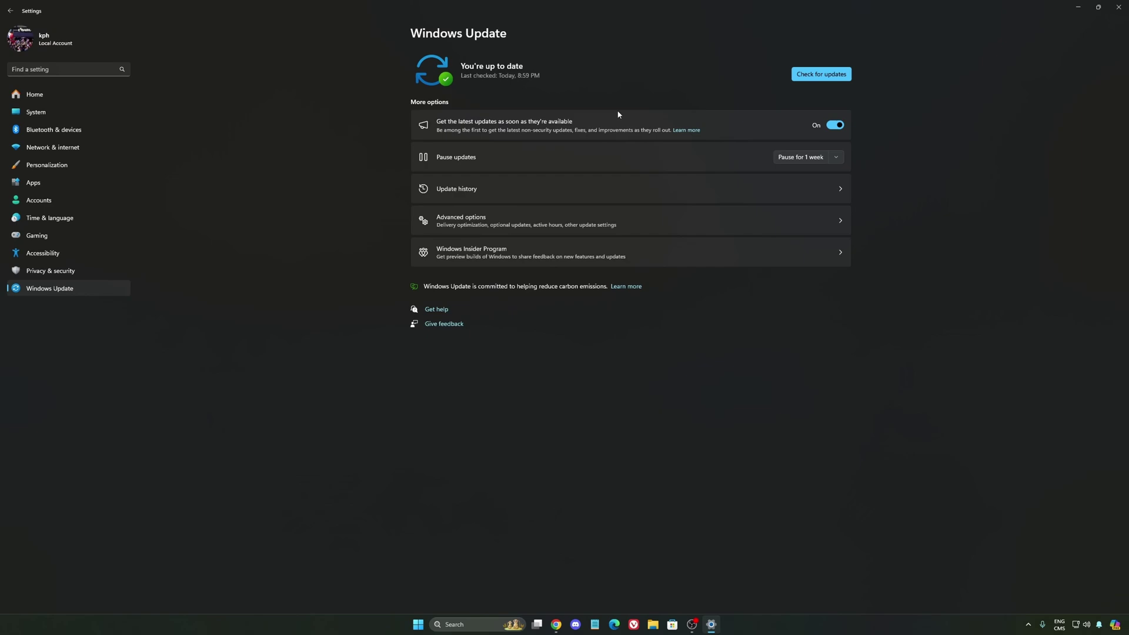
pyautogui.click(1118, 7)
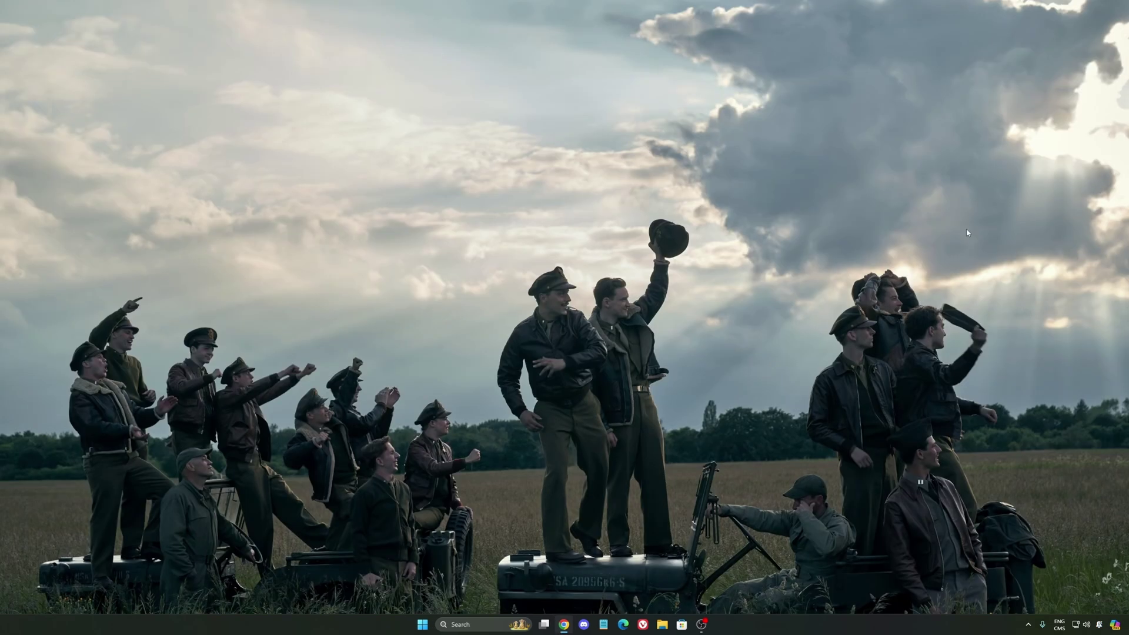
# Step: Switch off NVIDIA overlay in NVIDIA App Settings > Features and minimize the app
pyautogui.click(1028, 626)
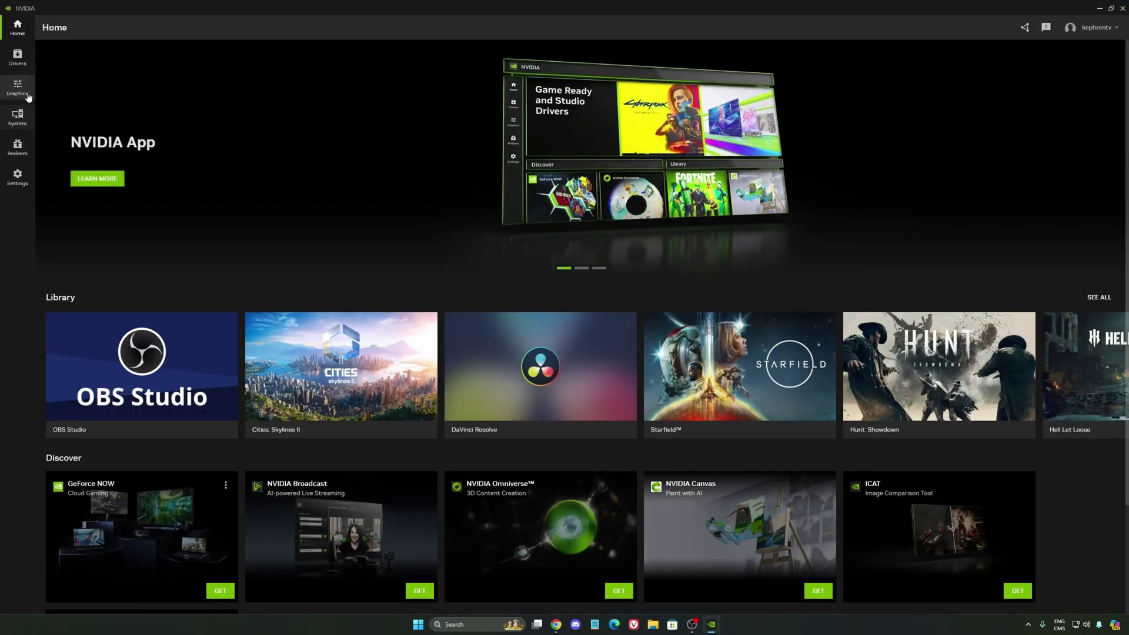
pyautogui.click(28, 97)
pyautogui.click(17, 176)
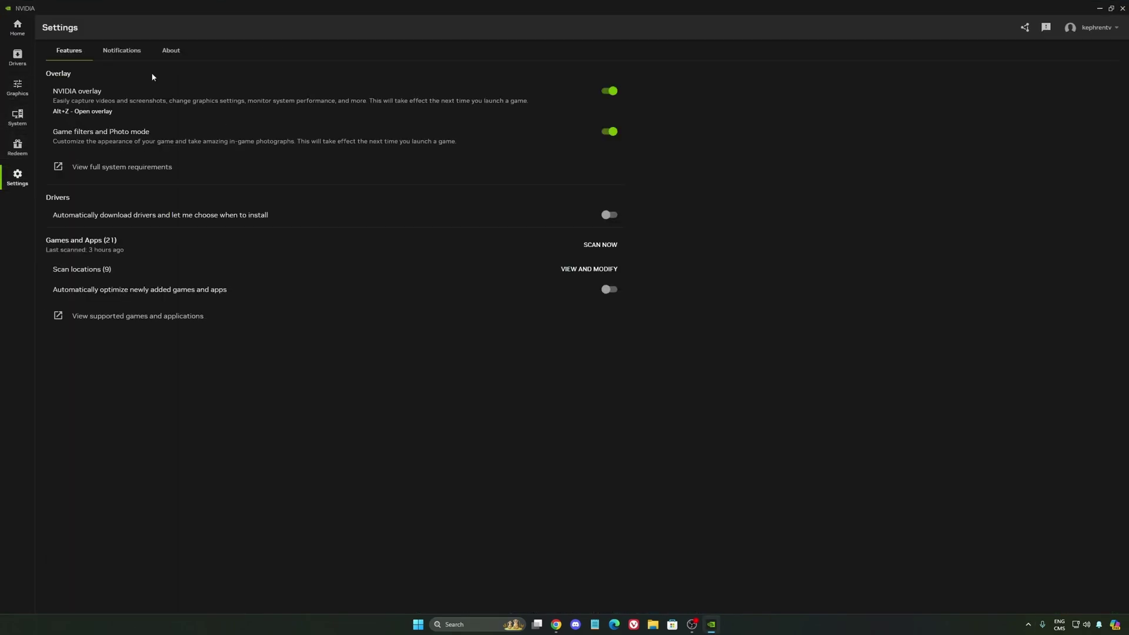
pyautogui.click(609, 91)
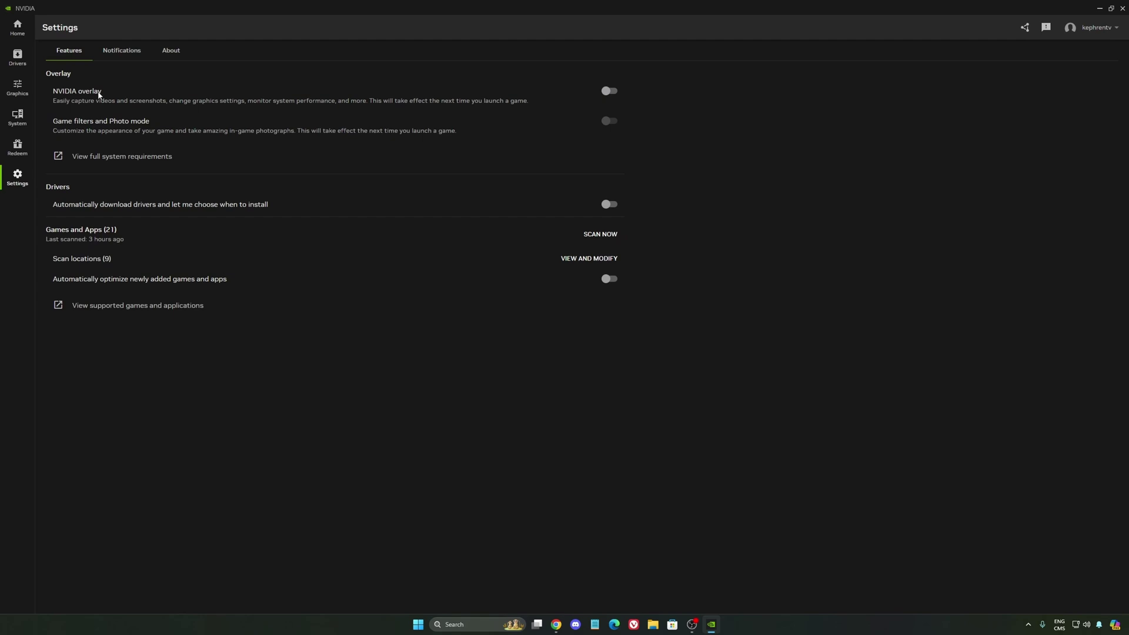
pyautogui.click(1099, 8)
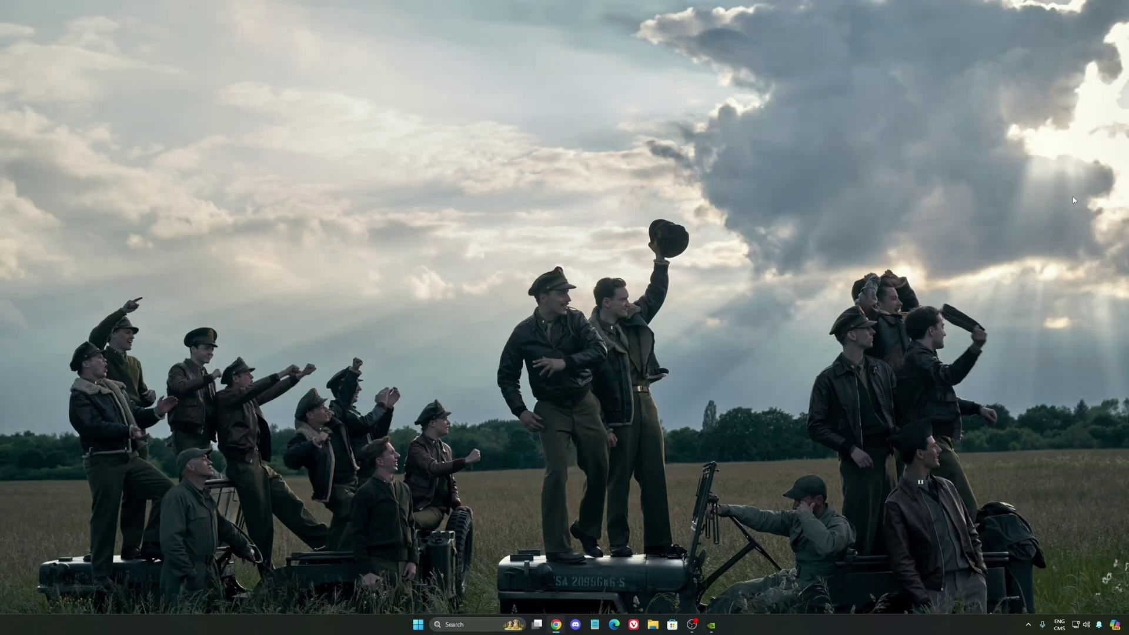
# Step: Open NVIDIA Control Panel from the tray on the Manage 3D Settings page
pyautogui.click(1027, 624)
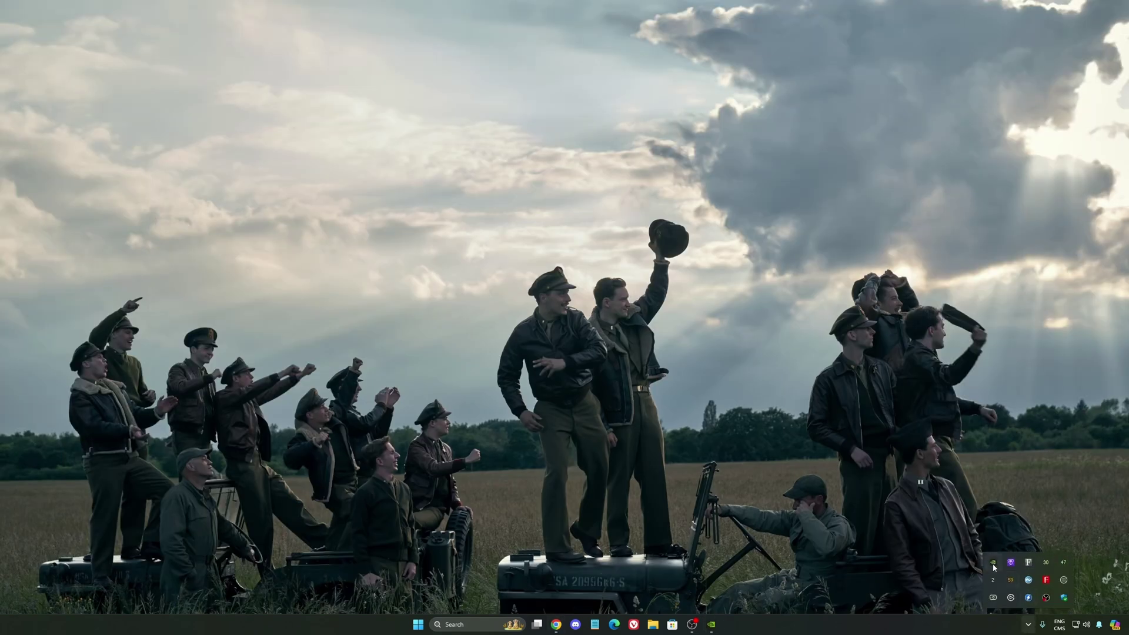
pyautogui.rightClick(1063, 598)
pyautogui.click(1017, 566)
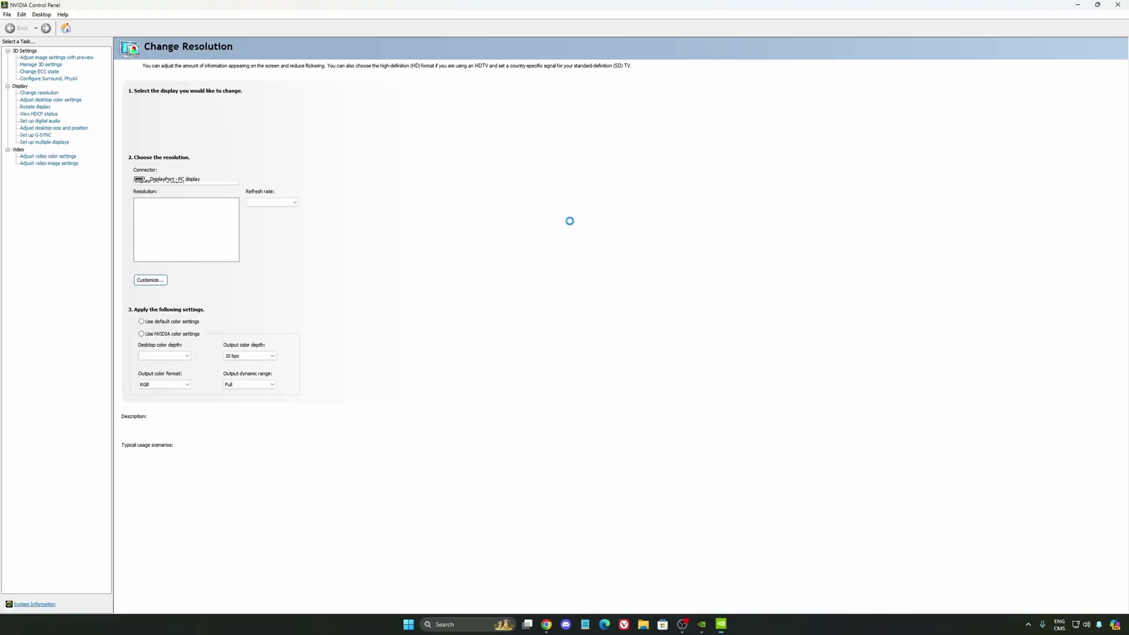
pyautogui.click(41, 64)
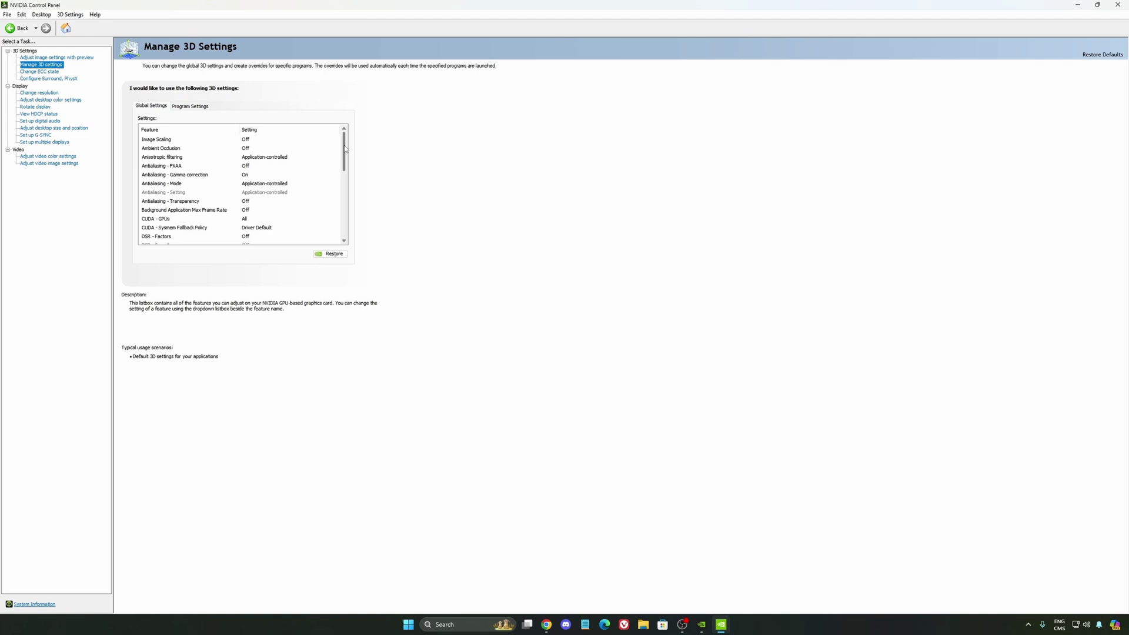
# Step: Check the global Power management mode choices, leaving it on Normal
pyautogui.moveTo(344, 151); pyautogui.dragTo(345, 168)
pyautogui.moveTo(176, 202)
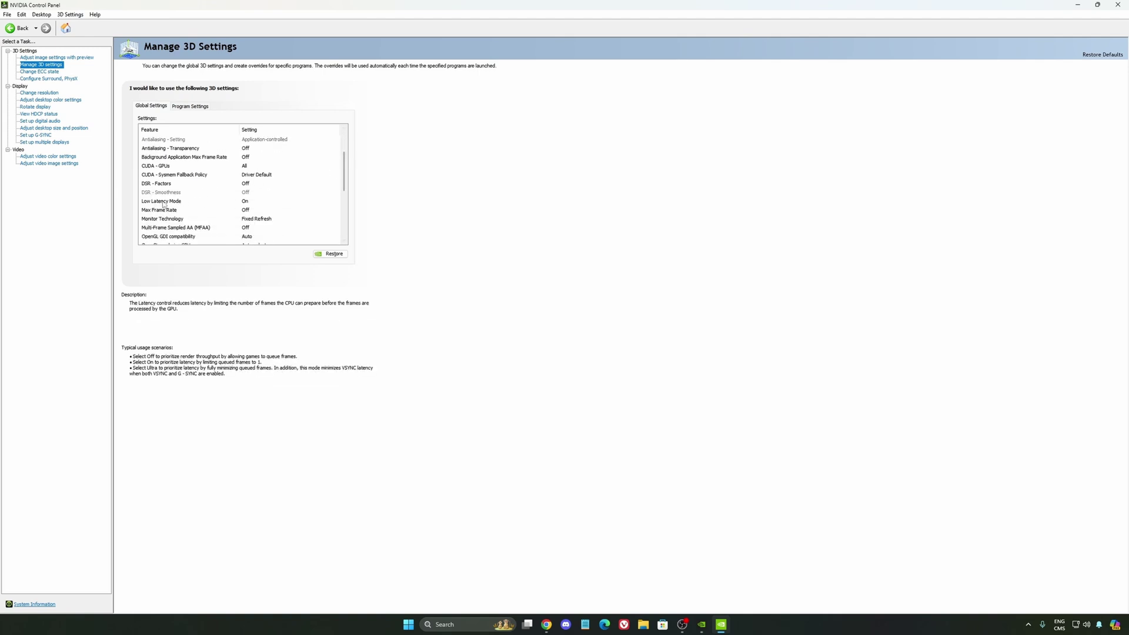
pyautogui.scroll(-3, 269, 206)
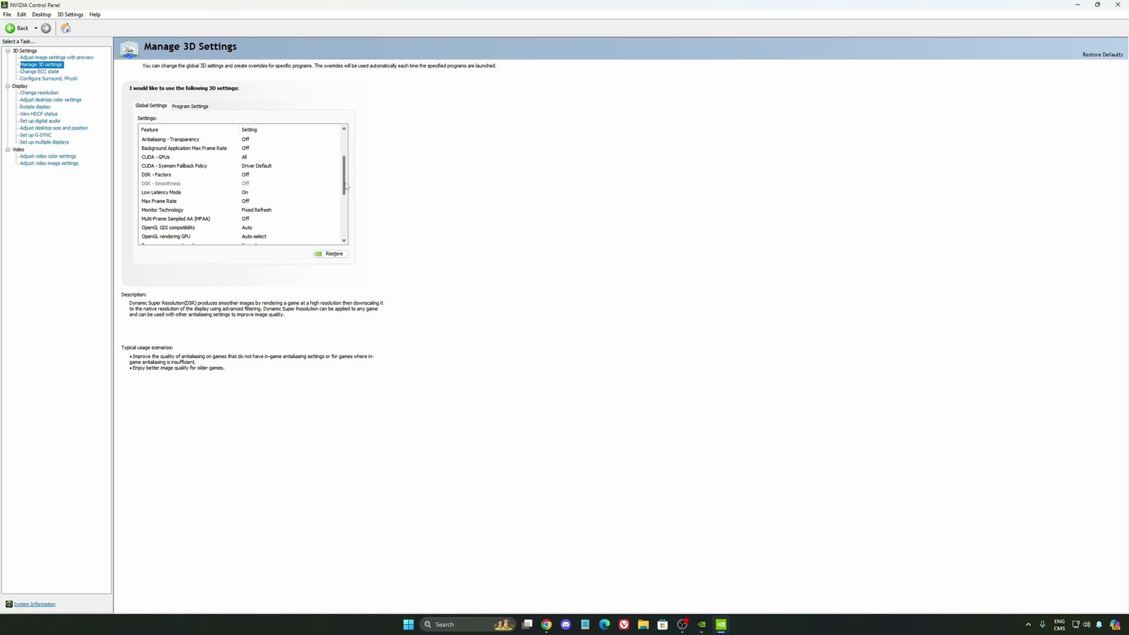
pyautogui.moveTo(150, 187)
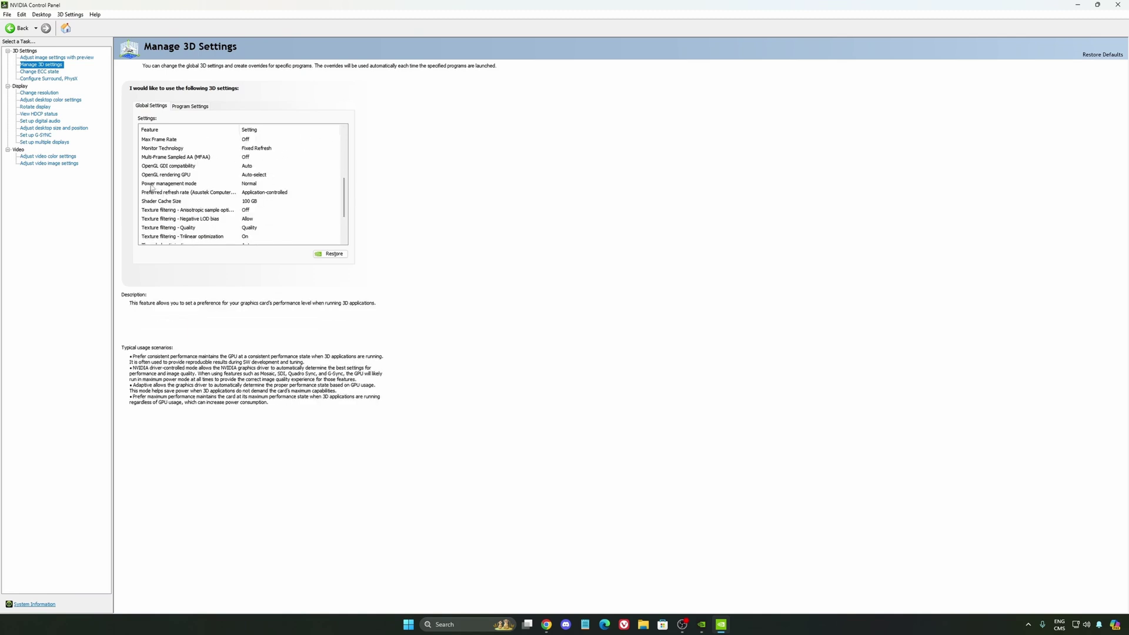
pyautogui.click(252, 186)
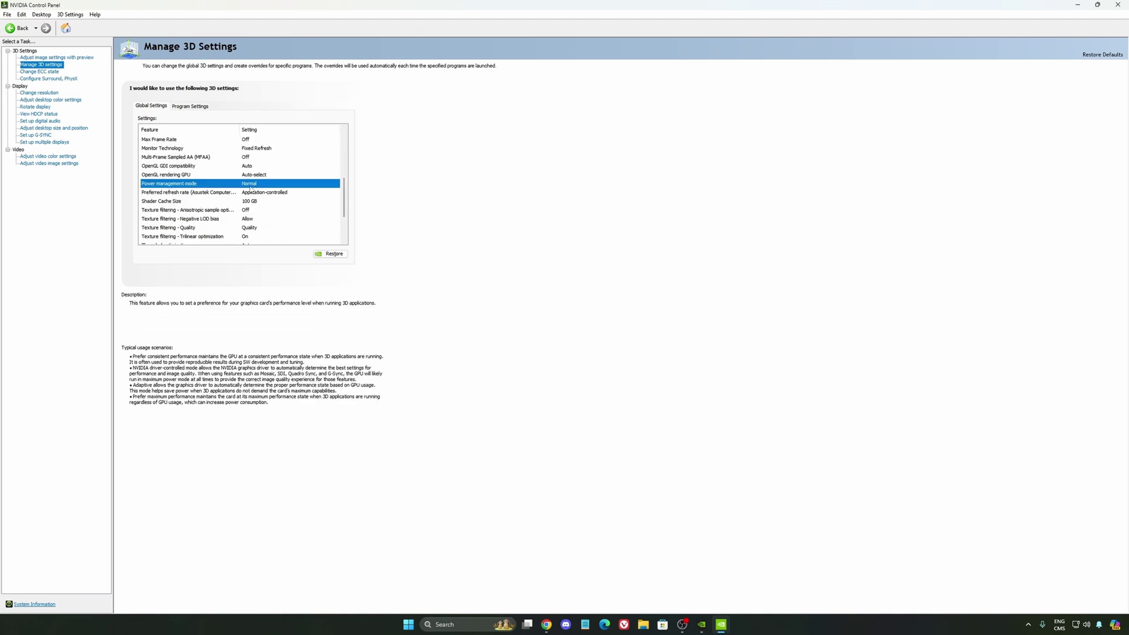
pyautogui.click(254, 186)
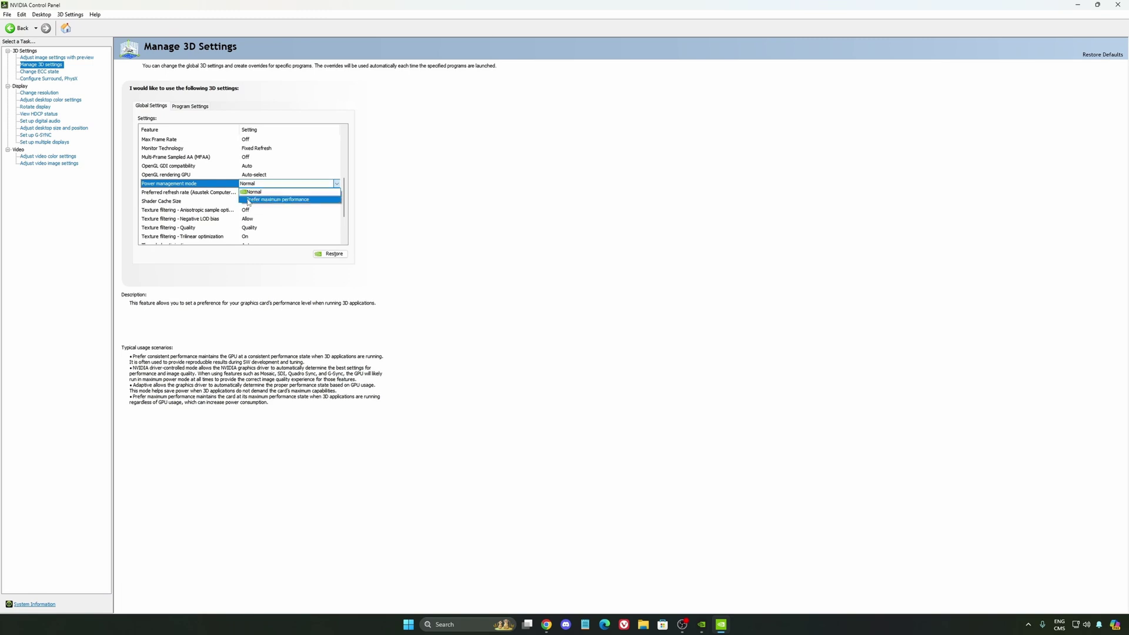
pyautogui.click(429, 203)
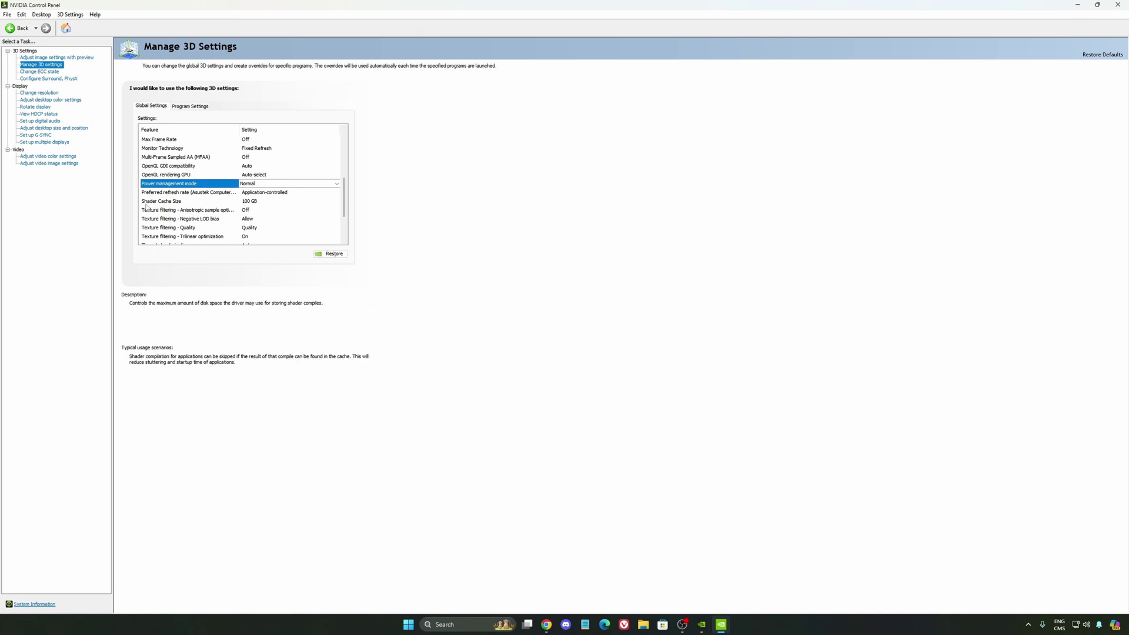
# Step: Set the global Shader Cache Size to 100 GB
pyautogui.click(267, 202)
pyautogui.click(261, 202)
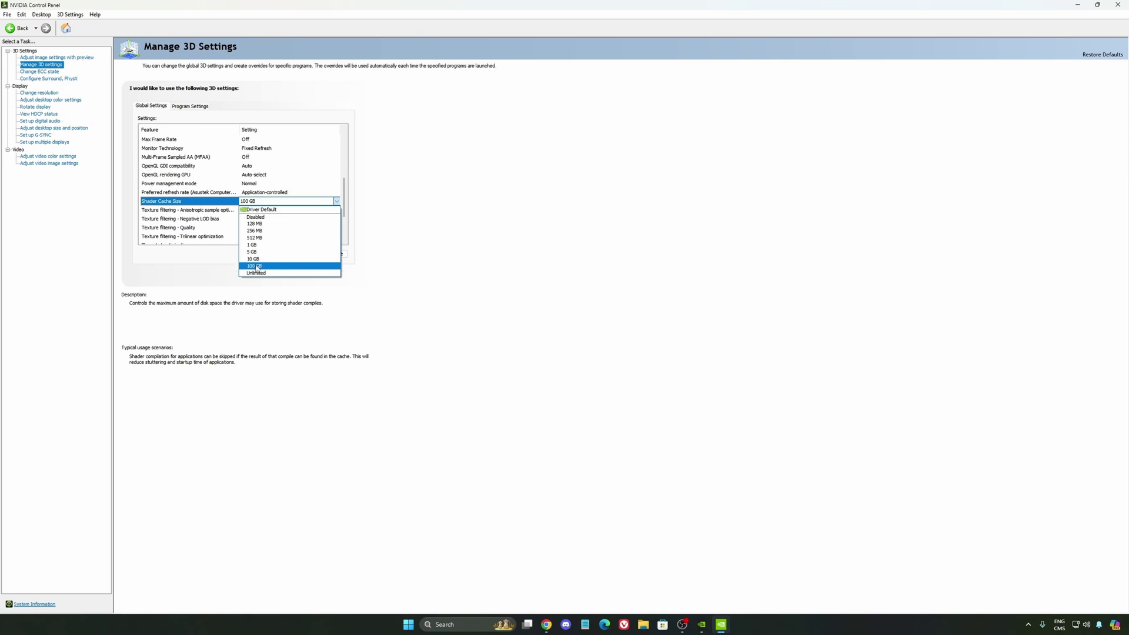
pyautogui.click(306, 268)
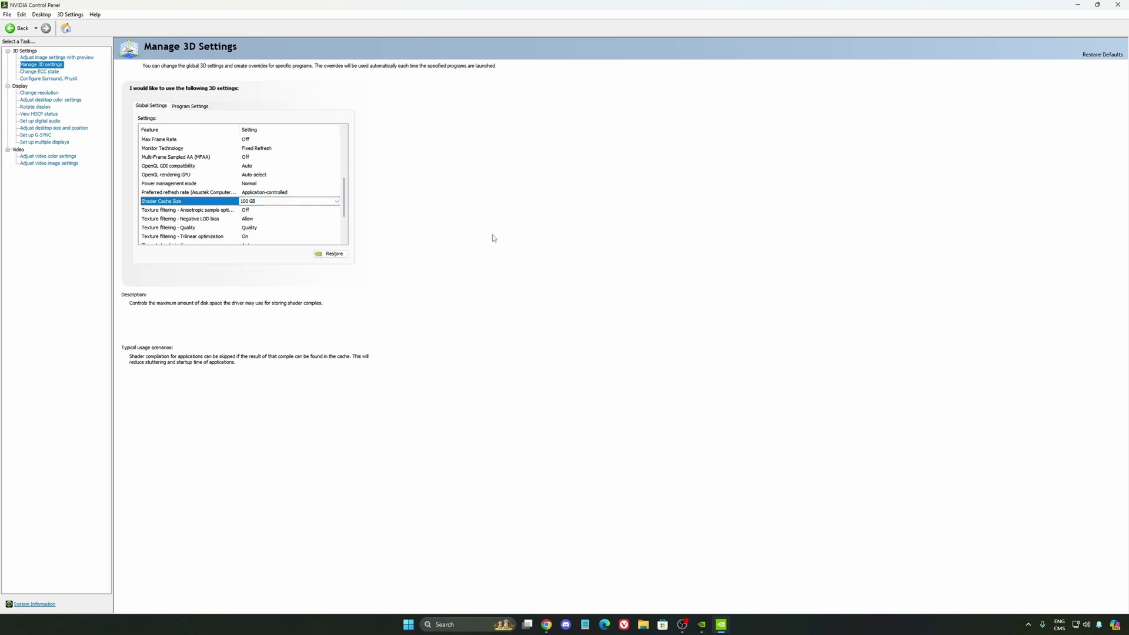
# Step: Confirm the display refresh rate stays at 240Hz under Change resolution, then go to Set up G-SYNC
pyautogui.click(39, 93)
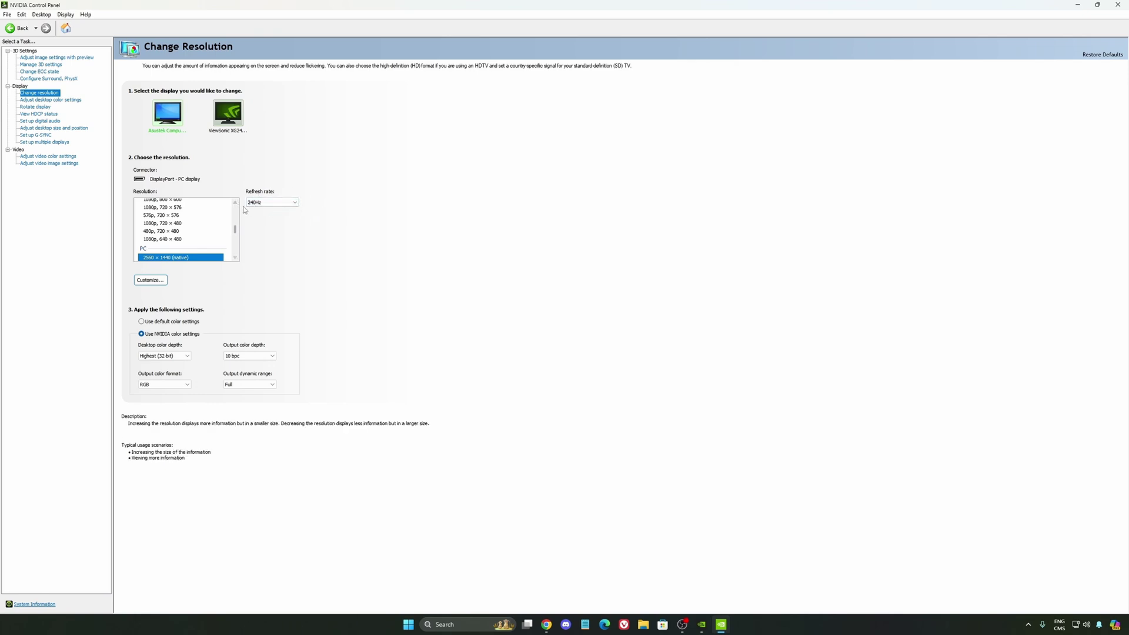
pyautogui.click(272, 204)
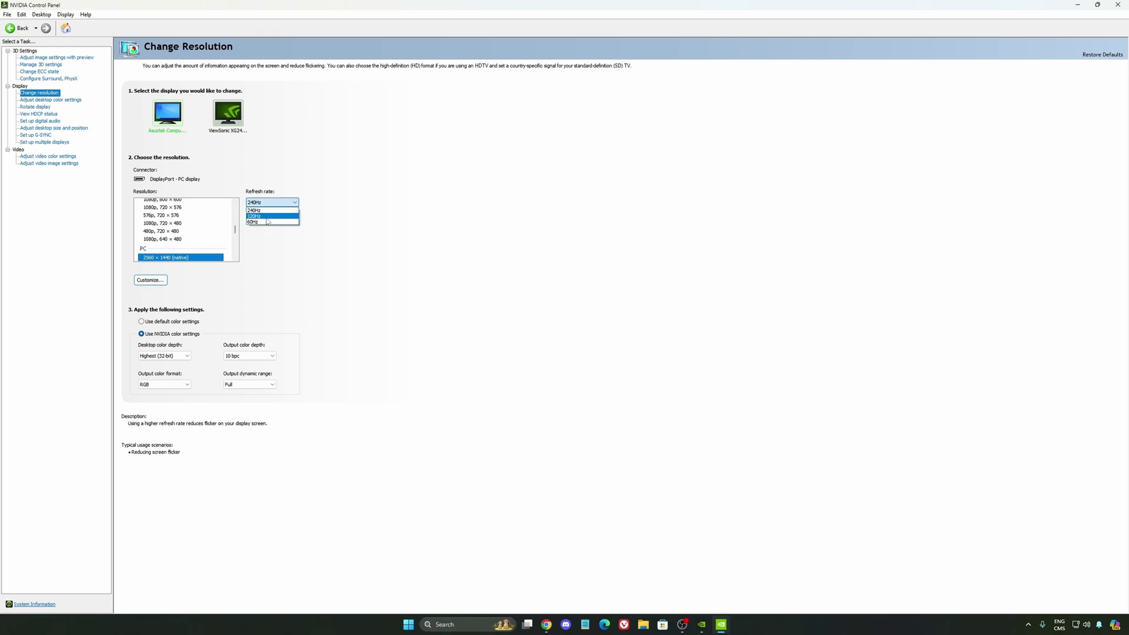
pyautogui.click(356, 209)
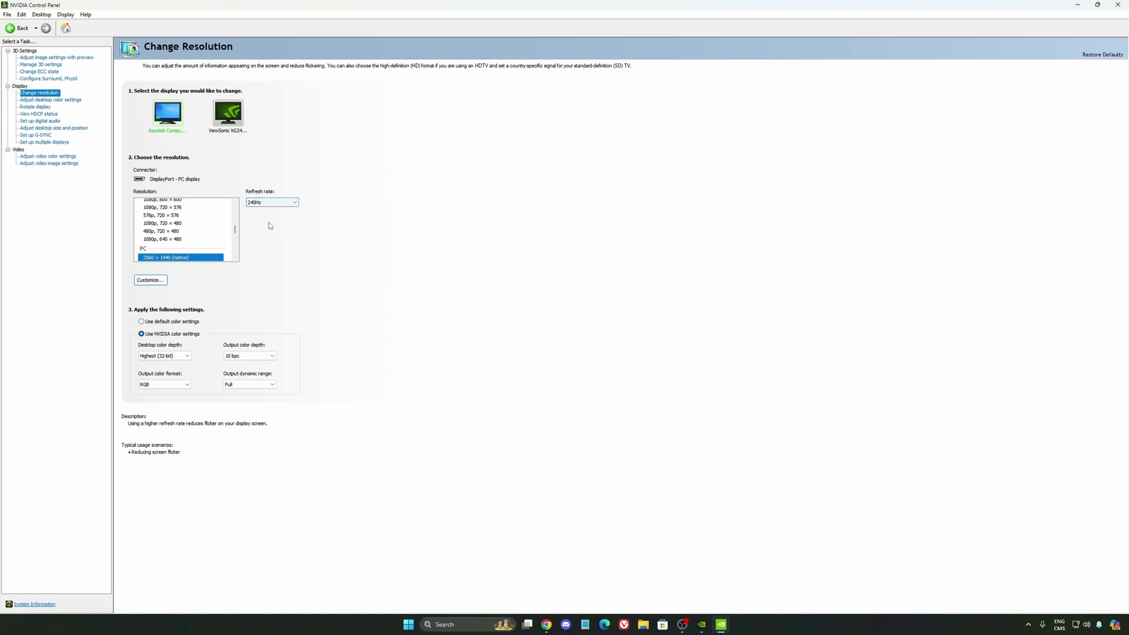
pyautogui.click(274, 202)
pyautogui.click(348, 207)
pyautogui.click(41, 135)
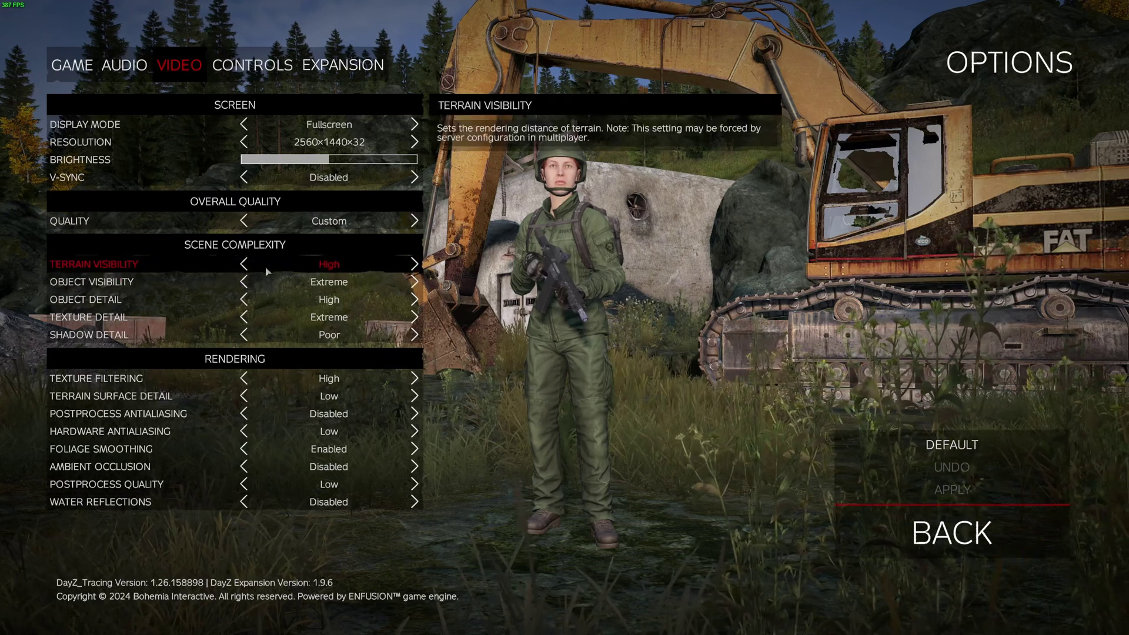
# Step: Set Terrain Visibility and Object Visibility to Medium and Object Detail to High
pyautogui.click(414, 265)
pyautogui.click(244, 283)
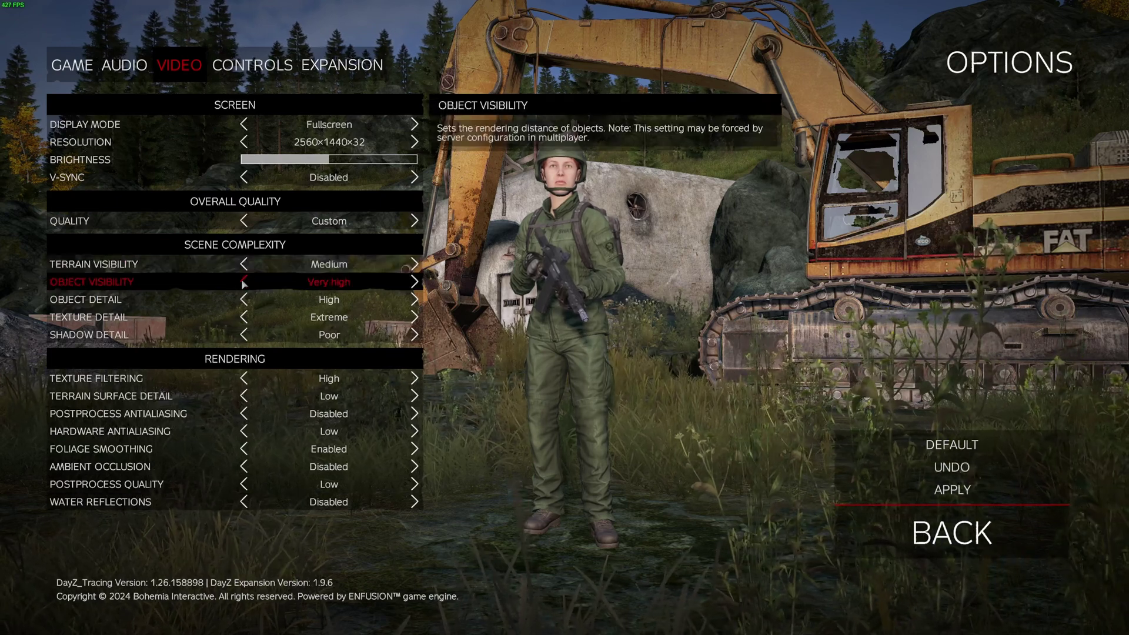
pyautogui.click(244, 282)
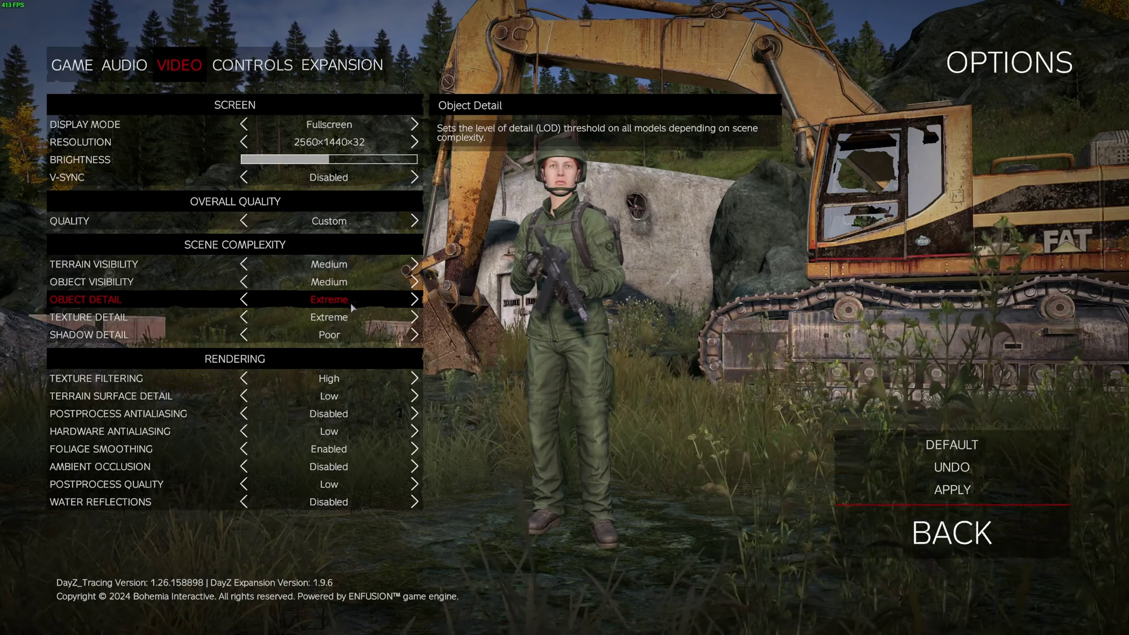
pyautogui.press('Left')
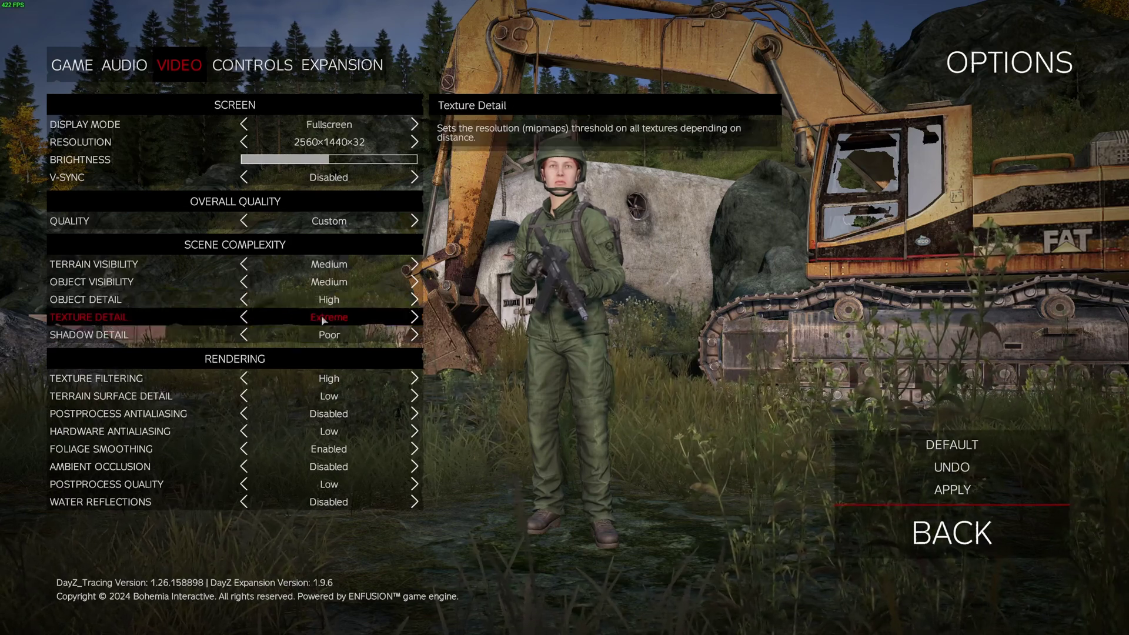
# Step: Keep Texture Detail at Extreme and Texture Filtering at High
pyautogui.click(245, 318)
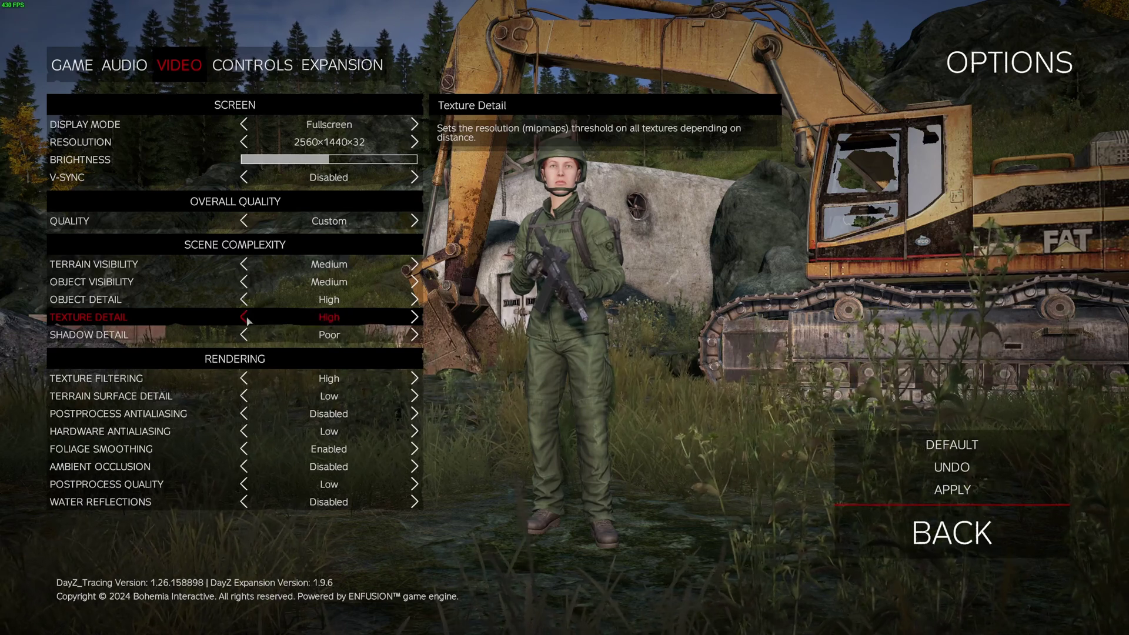
pyautogui.click(245, 319)
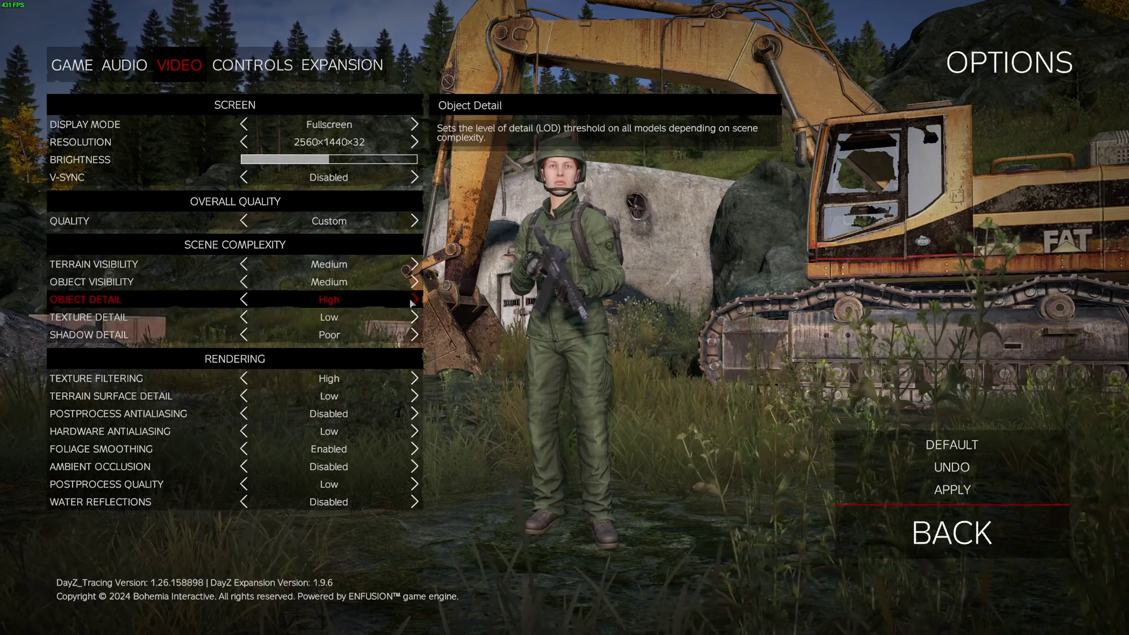
pyautogui.click(415, 318)
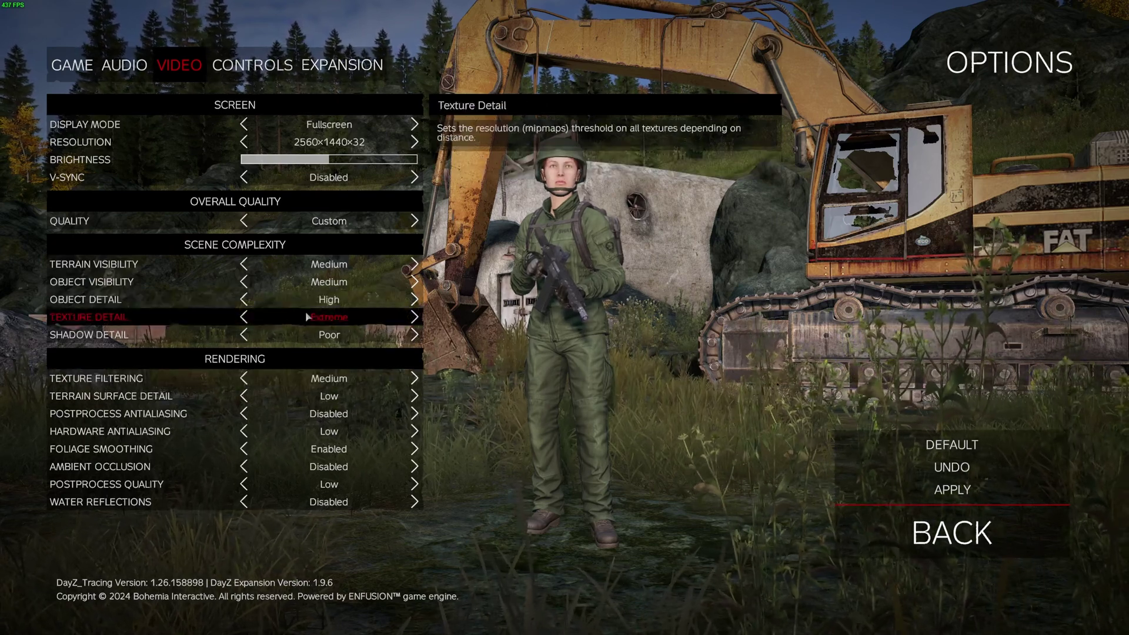
pyautogui.click(244, 379)
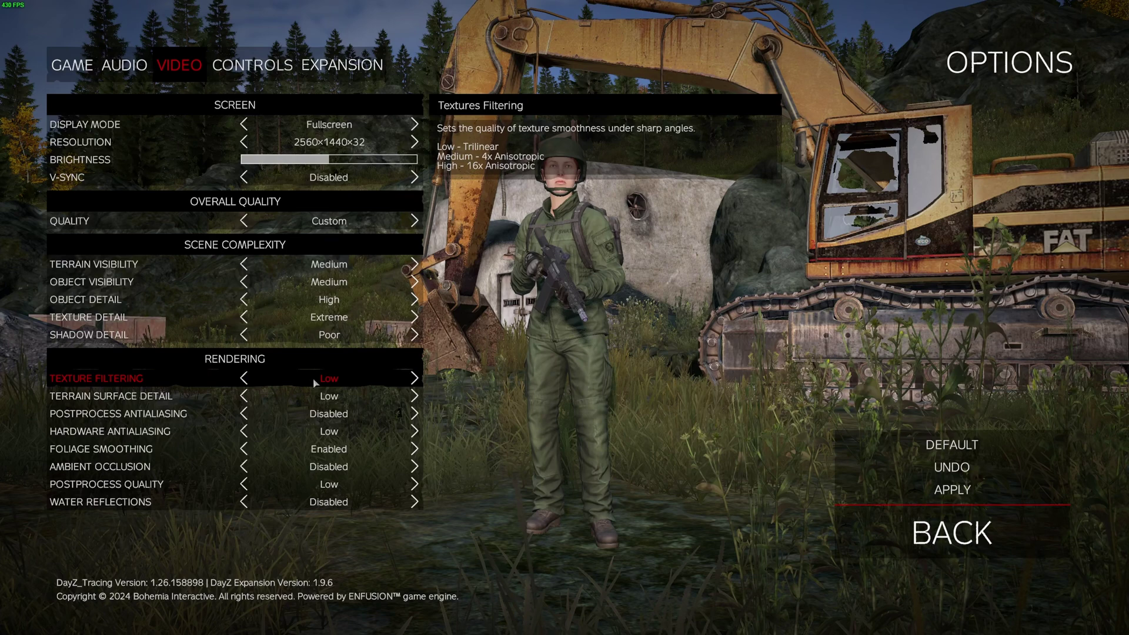
pyautogui.click(415, 379)
pyautogui.click(415, 378)
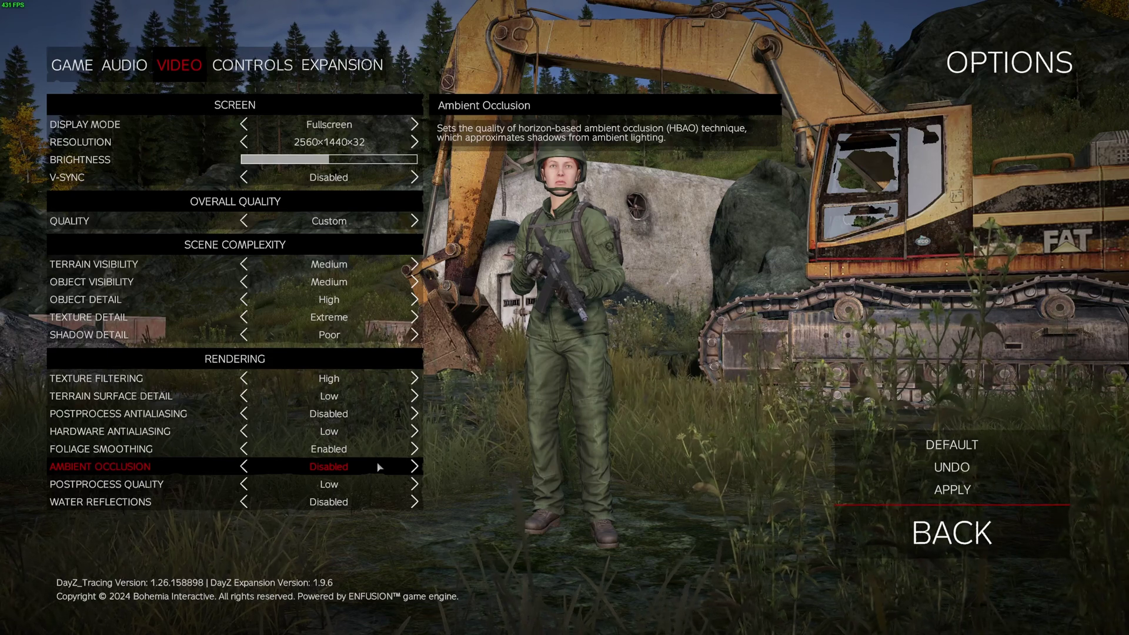
# Step: Cycle Ambient Occlusion through Low and Medium and leave it Disabled
pyautogui.click(415, 467)
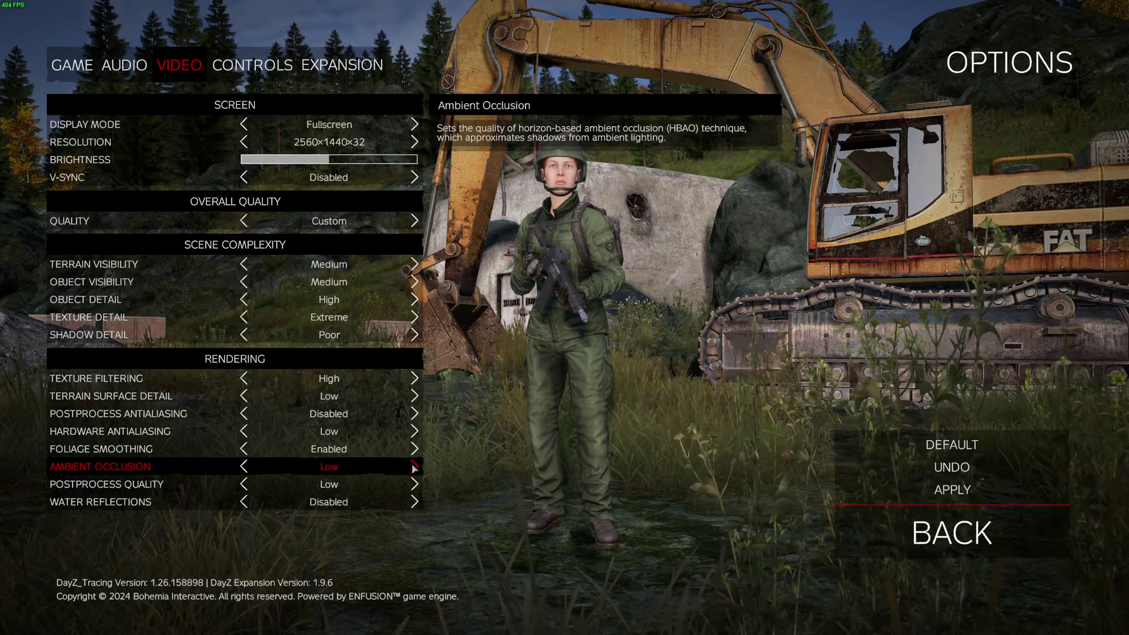
pyautogui.click(414, 466)
pyautogui.click(244, 466)
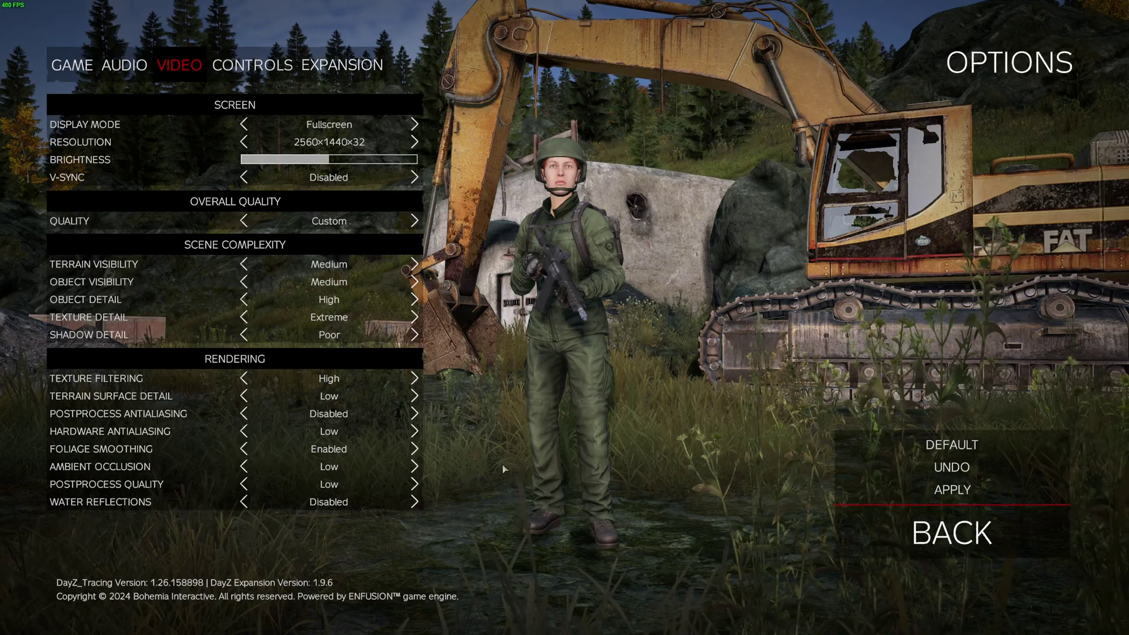
pyautogui.moveTo(390, 449)
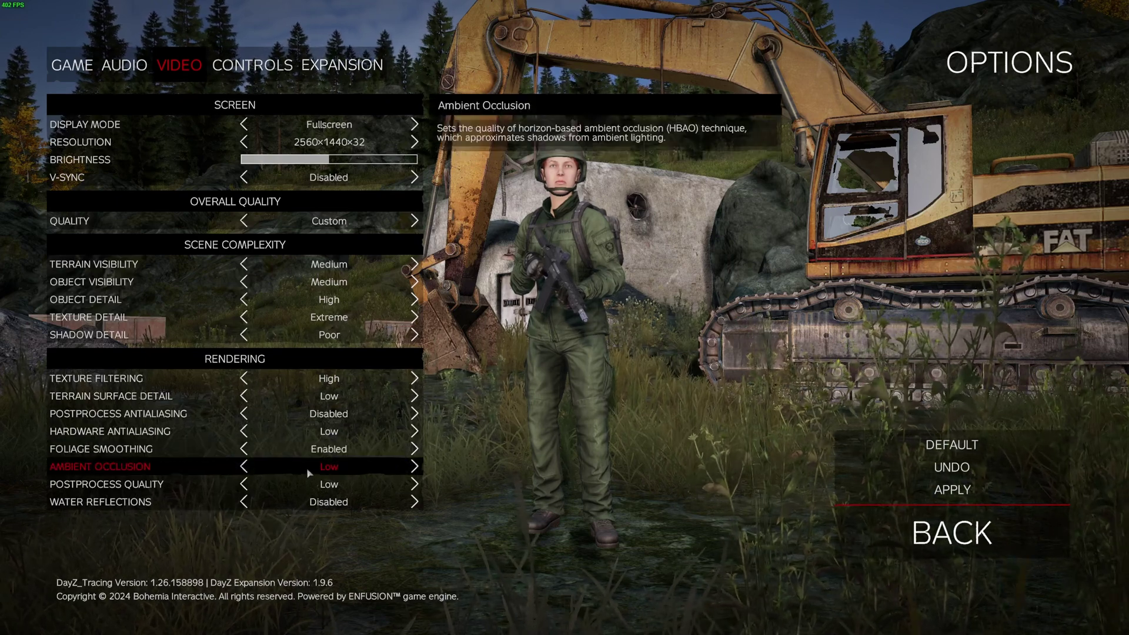
pyautogui.click(245, 468)
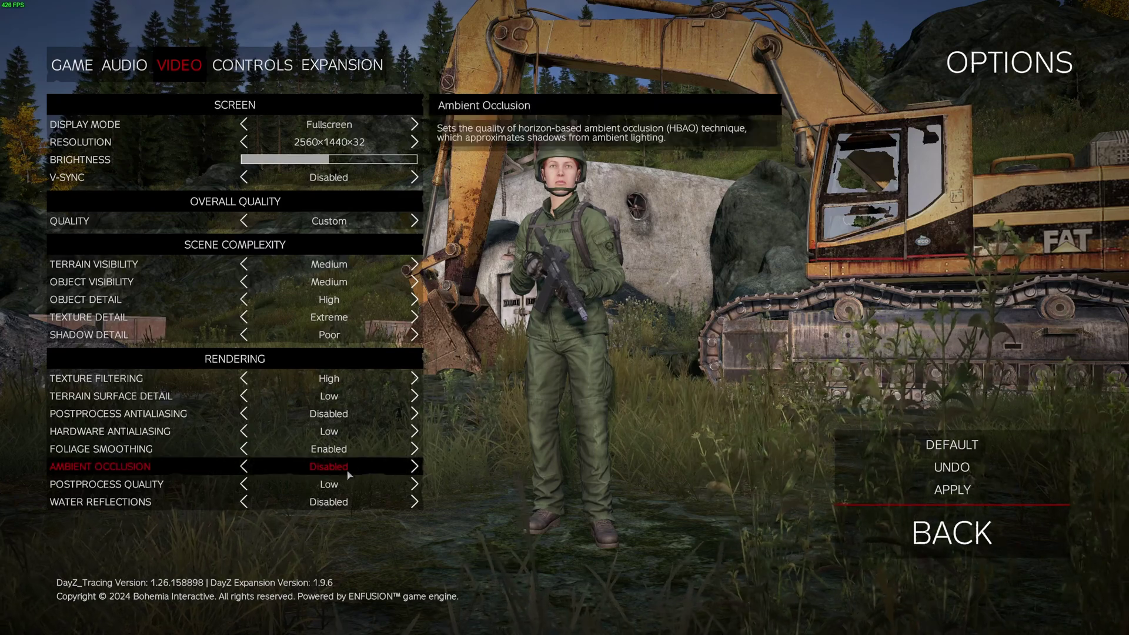
# Step: Apply the video settings and switch to File Explorer at Documents > DayZ
pyautogui.moveTo(84, 487)
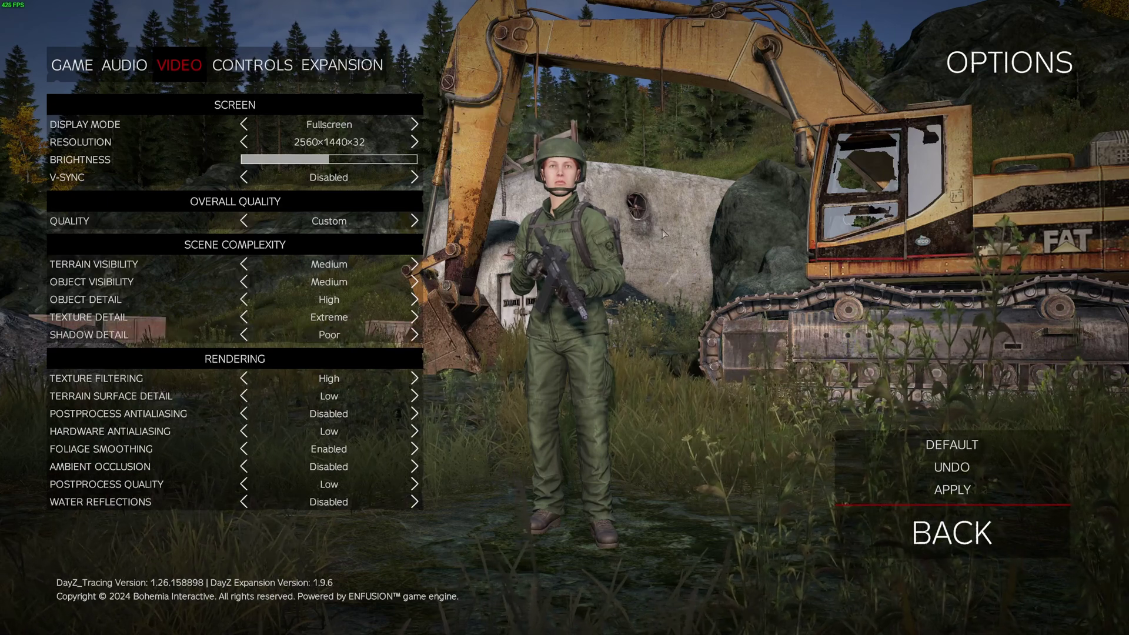
pyautogui.click(952, 467)
pyautogui.click(341, 66)
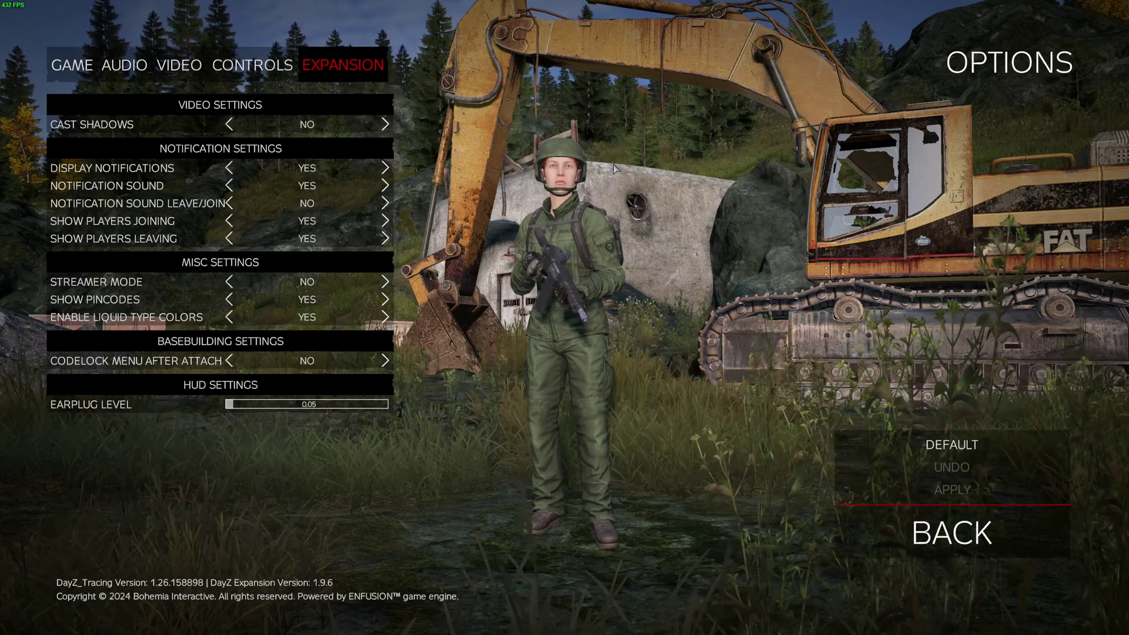
pyautogui.hotkey('alt', 'Tab')
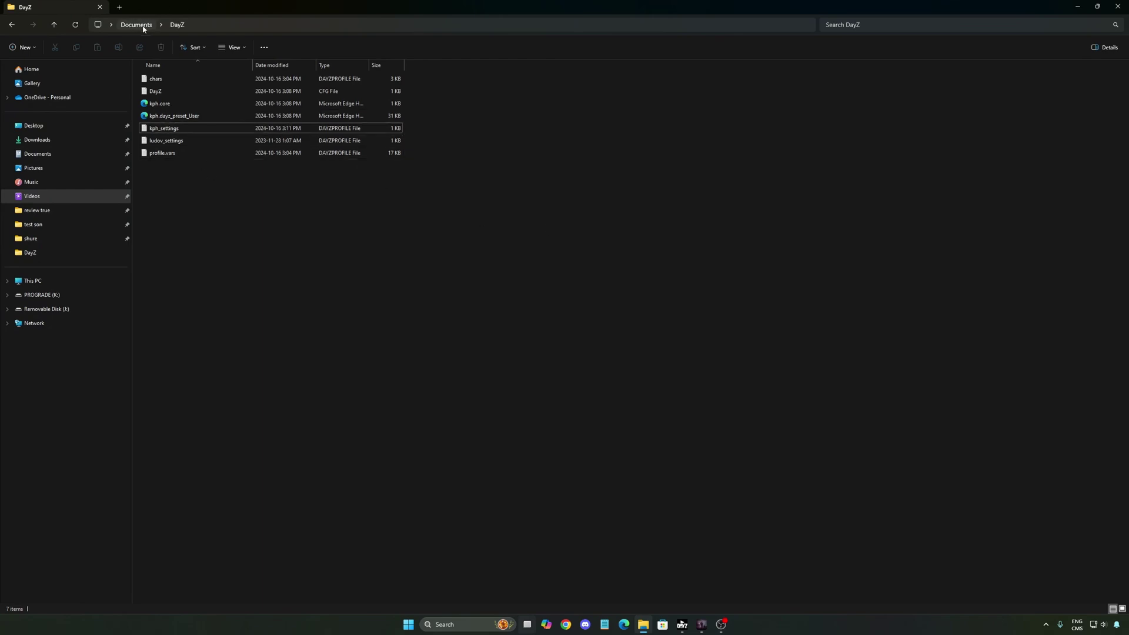
# Step: Open the kph_settings.DayZProfile file from Documents > DayZ in Notepad
pyautogui.click(169, 131)
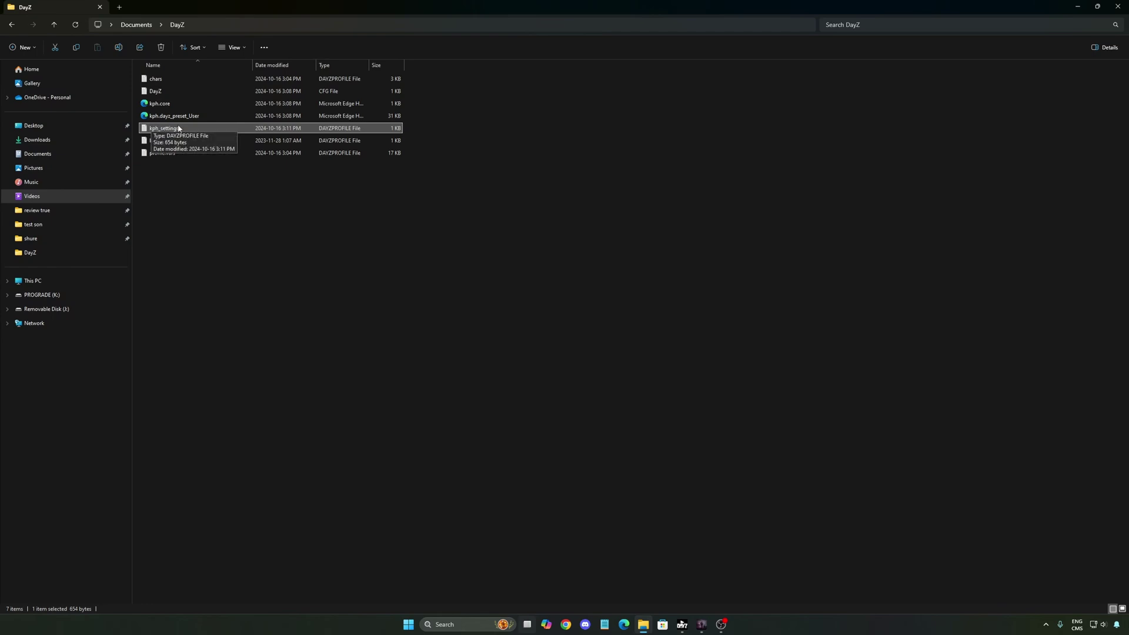
pyautogui.doubleClick(170, 130)
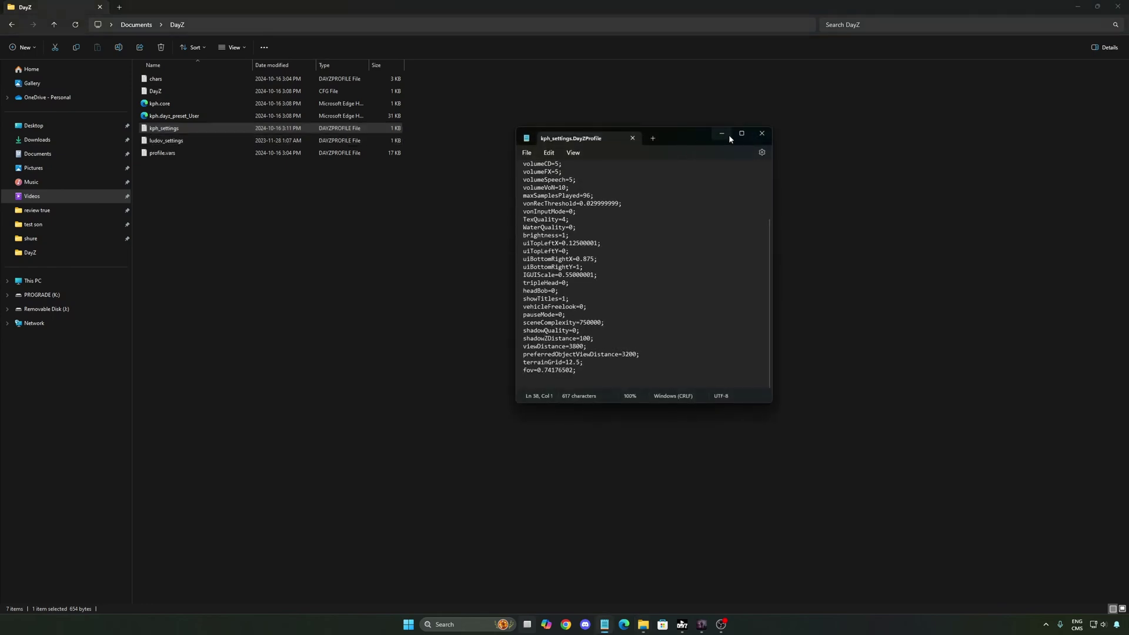
# Step: Maximize Notepad and verify the kph_settings profile has mouseSmoothing=0
pyautogui.click(742, 133)
pyautogui.click(121, 136)
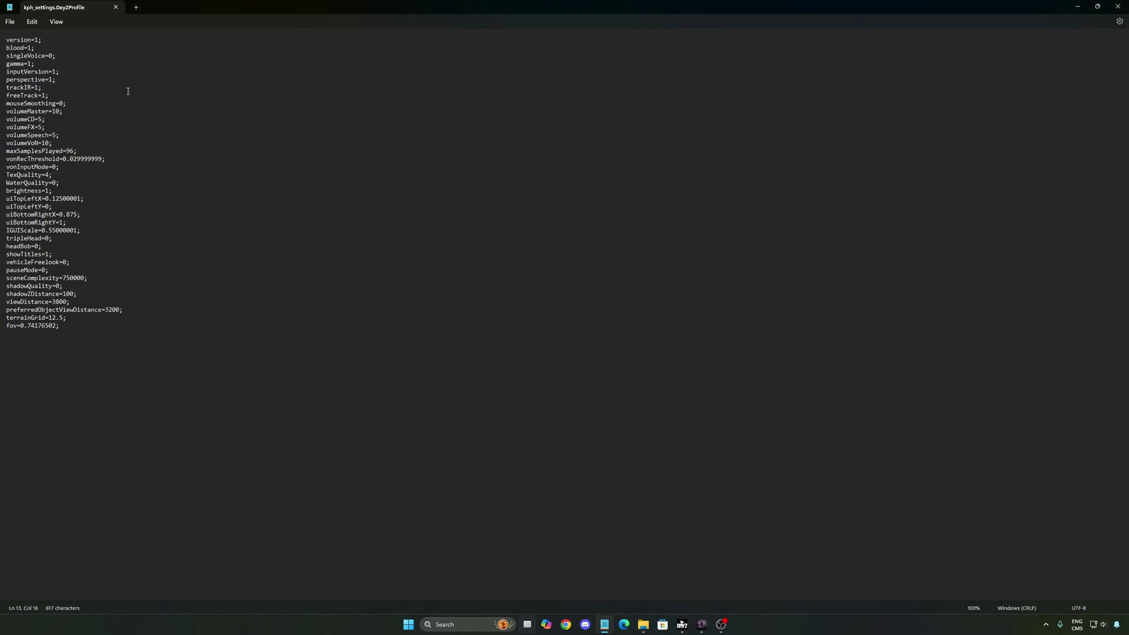
pyautogui.tripleClick(27, 103)
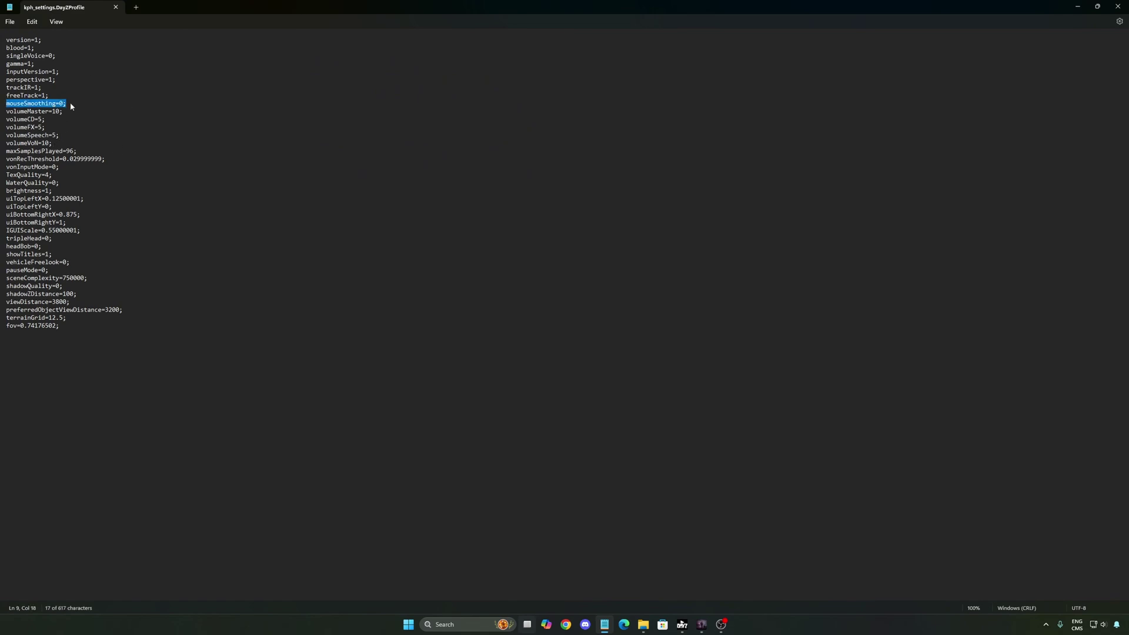
pyautogui.click(64, 97)
pyautogui.click(63, 104)
# Step: Verify the headBob setting in the profile is 0
pyautogui.click(39, 246)
pyautogui.moveTo(14, 247); pyautogui.dragTo(38, 246)
pyautogui.click(38, 247)
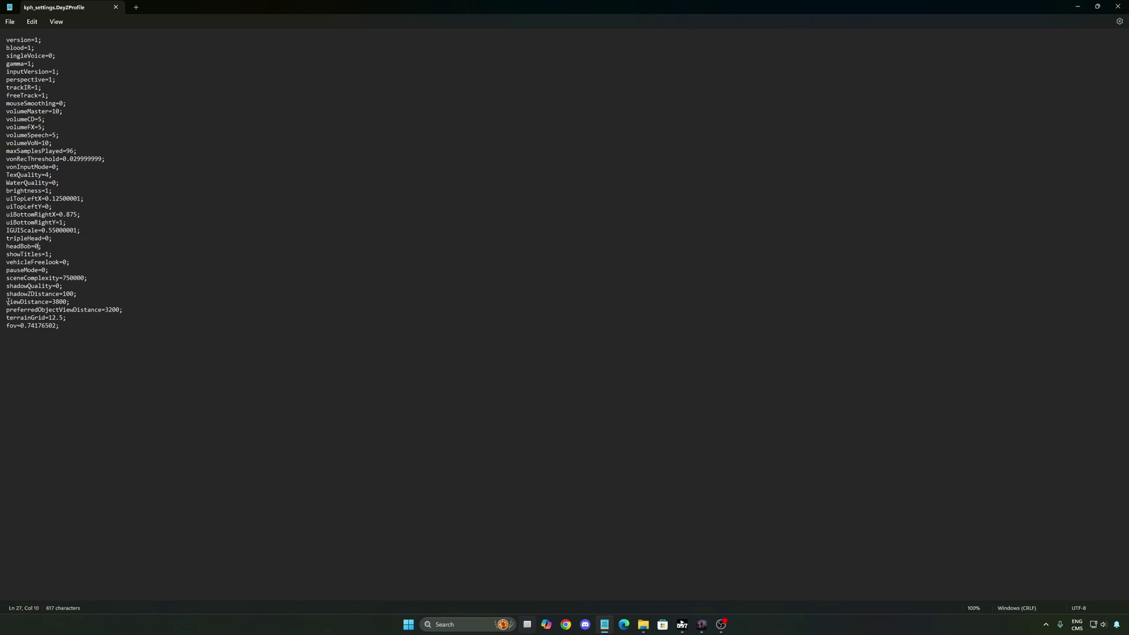
pyautogui.moveTo(6, 302); pyautogui.dragTo(132, 316)
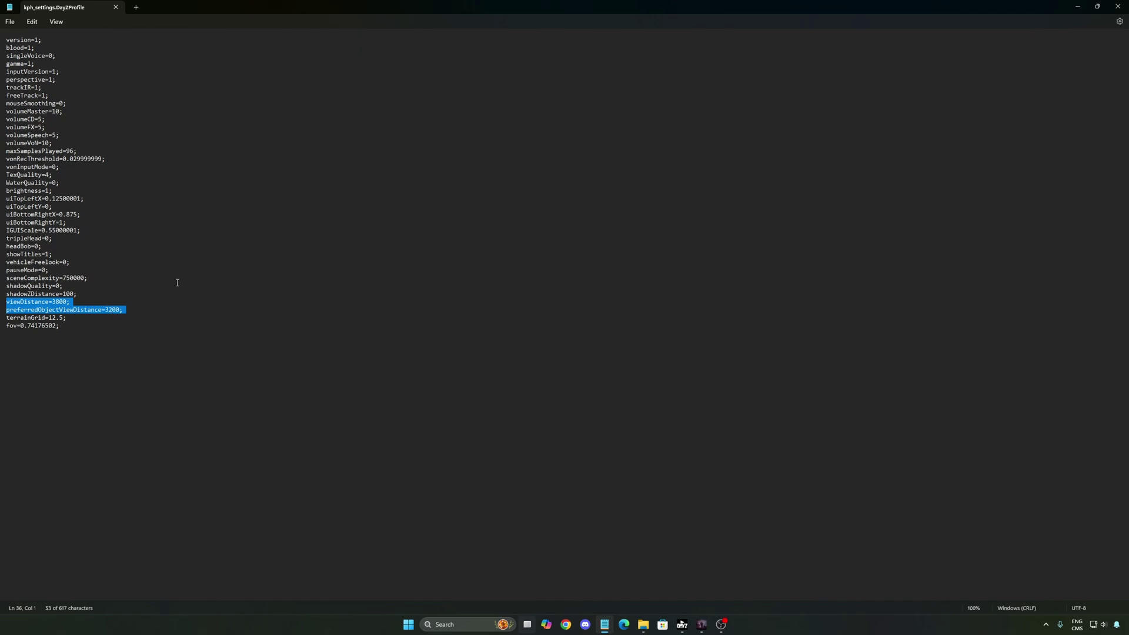
pyautogui.click(112, 309)
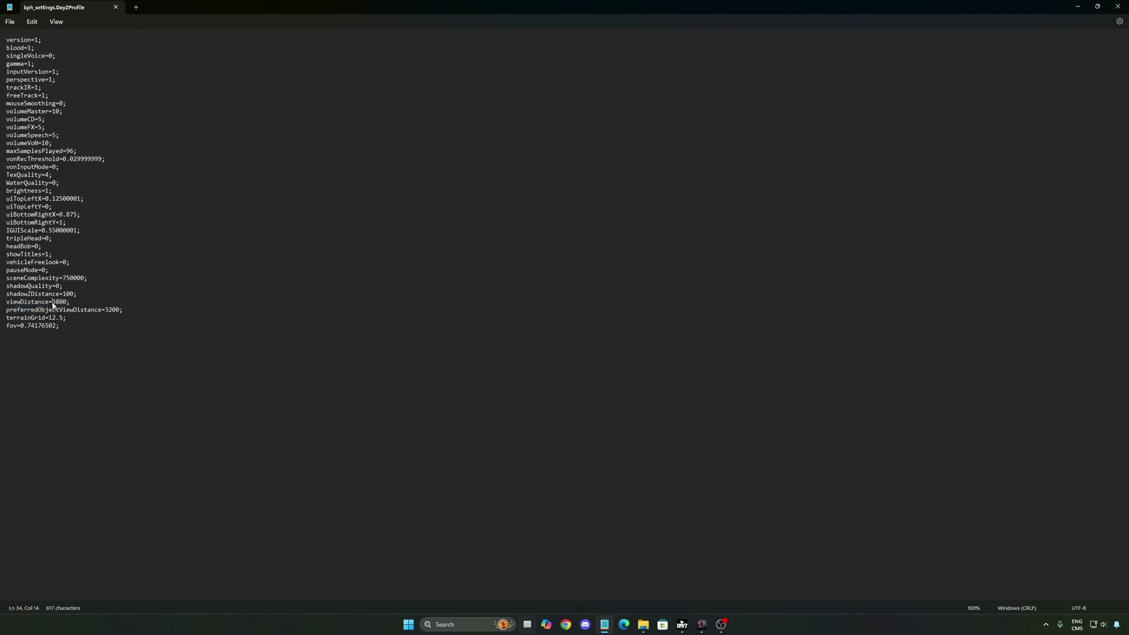
pyautogui.moveTo(89, 309); pyautogui.dragTo(6, 301)
pyautogui.click(112, 309)
pyautogui.doubleClick(65, 303)
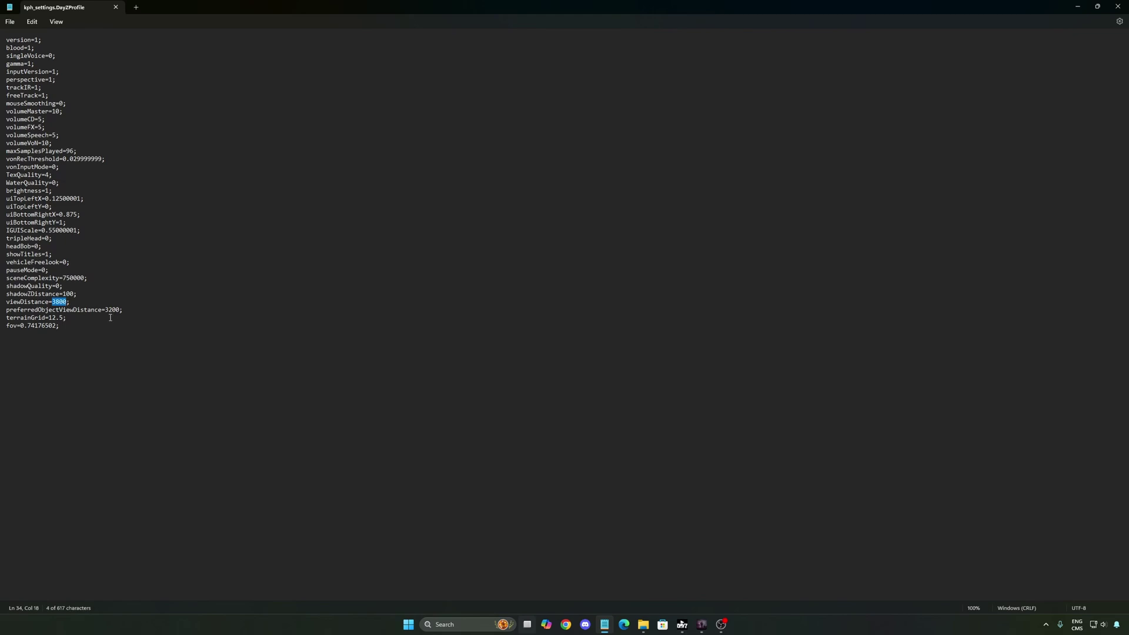